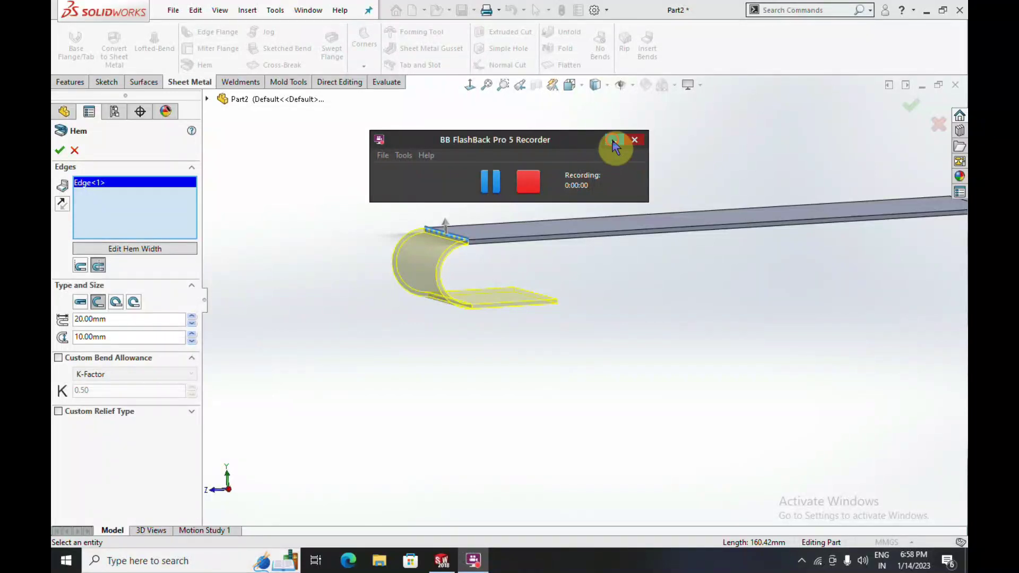
- Cancel the rolled hem preview, then reopen and close the Hem tool, leaving the plate unhemmed
{"action": "left_click", "coordinate": [74, 150]}
{"action": "scroll", "coordinate": [637, 228], "scroll_direction": "up", "scroll_amount": 2}
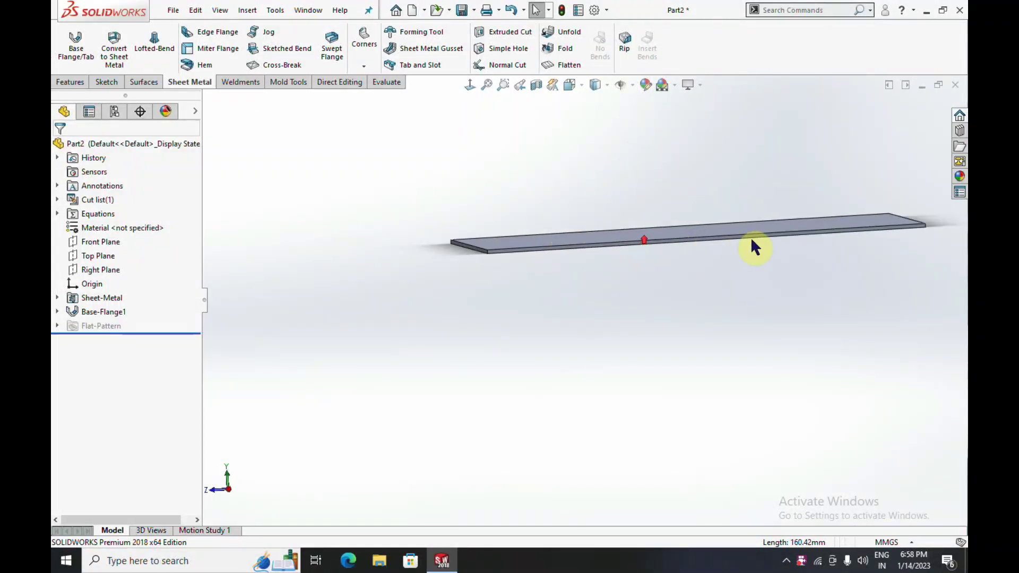
{"action": "mouse_move", "coordinate": [698, 241]}
{"action": "middle_mouse_down"}
{"action": "mouse_move", "coordinate": [703, 260]}
{"action": "mouse_move", "coordinate": [496, 235]}
{"action": "mouse_move", "coordinate": [656, 250]}
{"action": "mouse_move", "coordinate": [659, 183]}
{"action": "middle_mouse_up"}
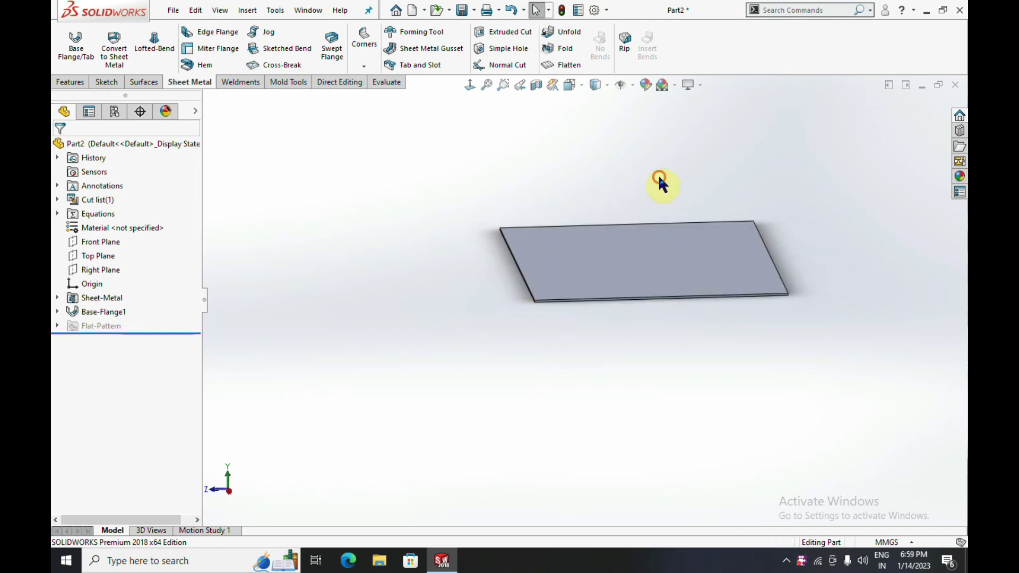
{"action": "scroll", "coordinate": [657, 189], "scroll_direction": "down", "scroll_amount": 1}
{"action": "scroll", "coordinate": [657, 192], "scroll_direction": "down", "scroll_amount": 1}
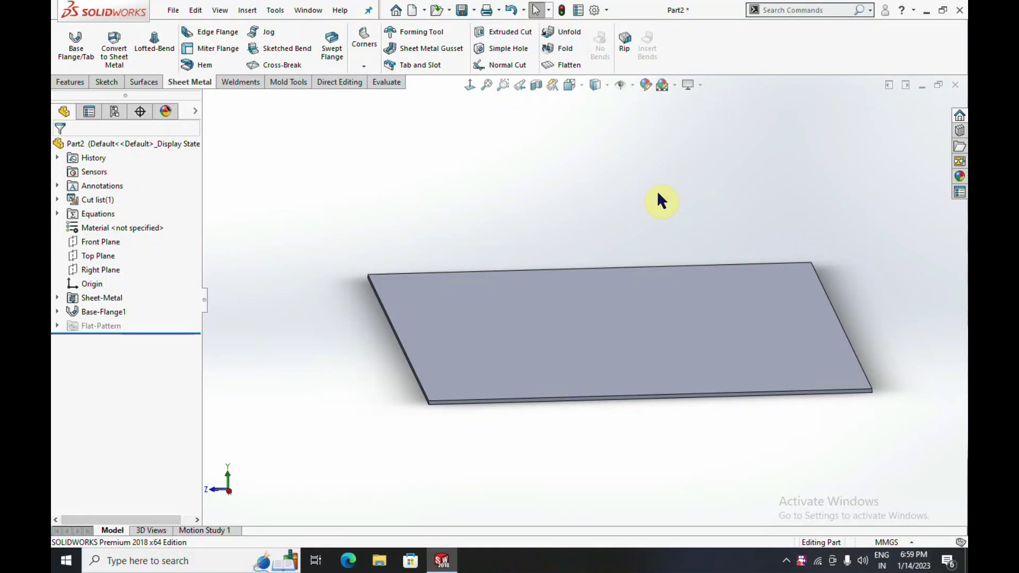
{"action": "left_click", "coordinate": [195, 65]}
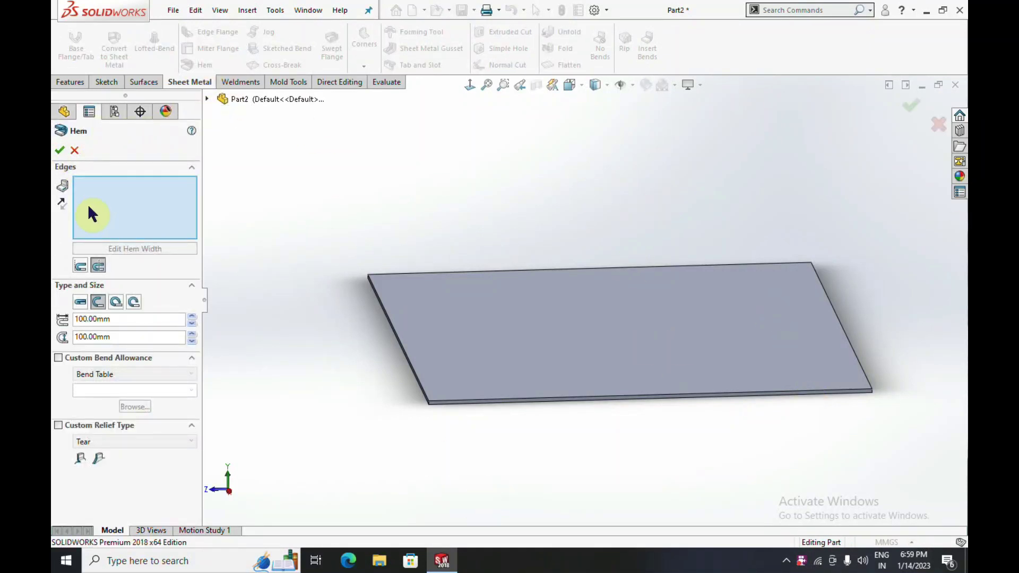
{"action": "left_click", "coordinate": [74, 151]}
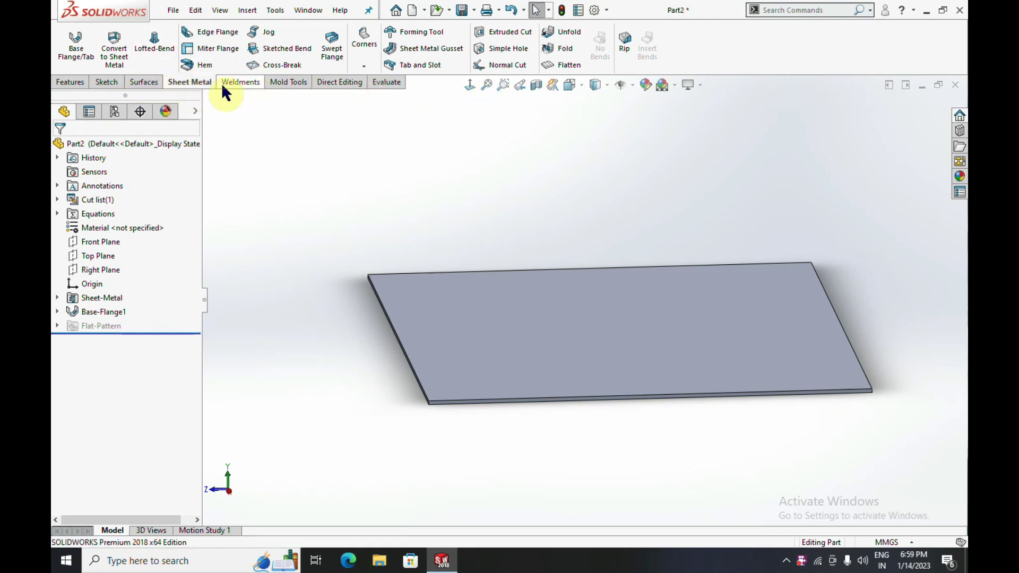
{"action": "right_click", "coordinate": [202, 88]}
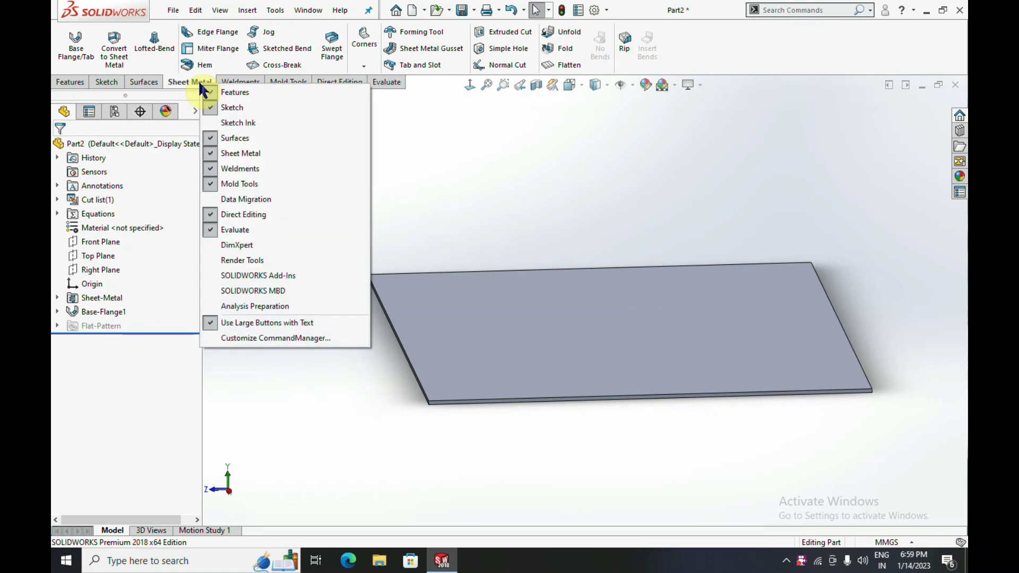
{"action": "right_click", "coordinate": [117, 83]}
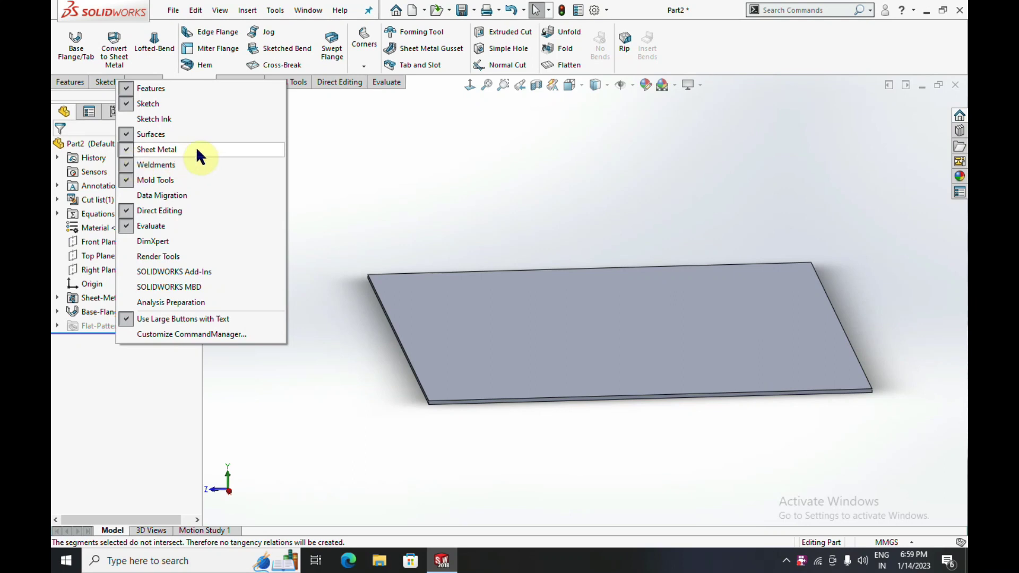
{"action": "left_click", "coordinate": [545, 137]}
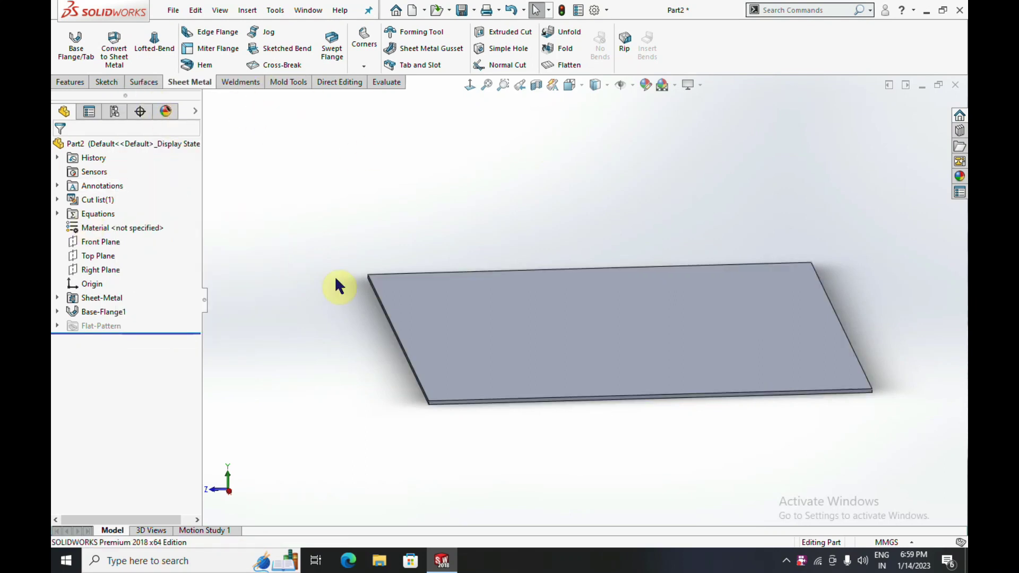
- Start a hem on the plate's left short edge and orbit to see its 100.00mm preview
{"action": "left_click", "coordinate": [202, 66]}
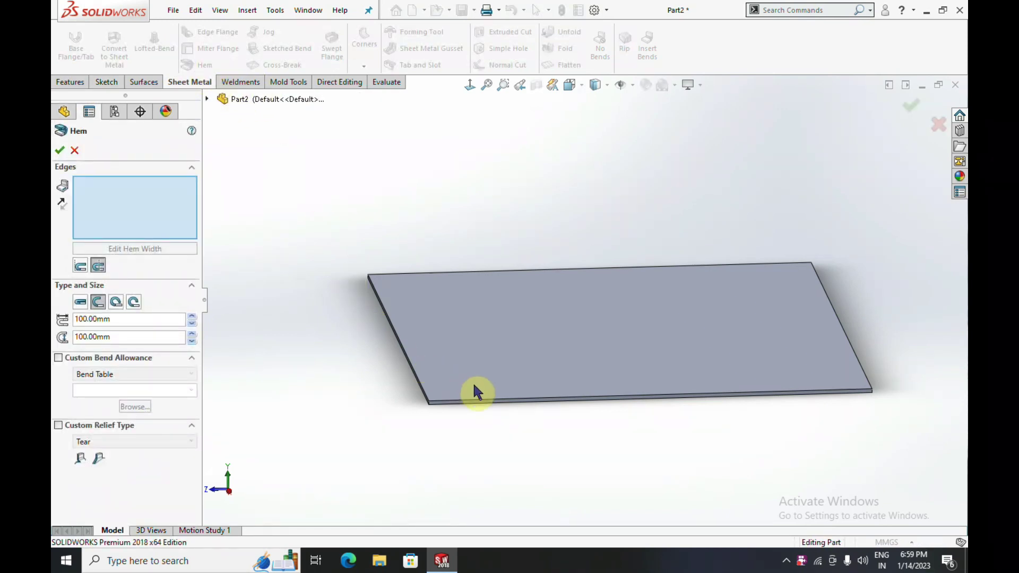
{"action": "scroll", "coordinate": [406, 316], "scroll_direction": "down", "scroll_amount": 3}
{"action": "scroll", "coordinate": [410, 325], "scroll_direction": "down", "scroll_amount": 2}
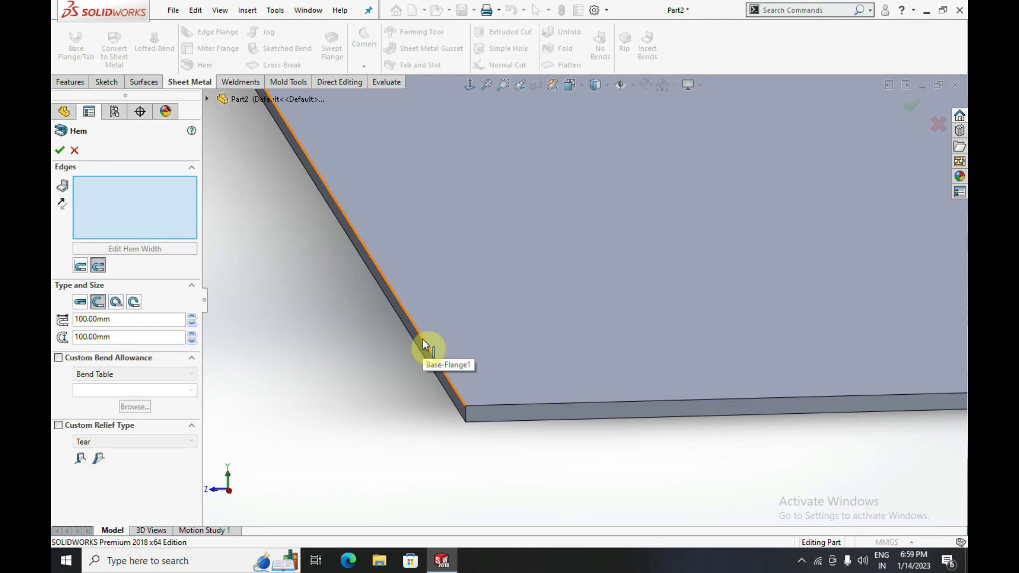
{"action": "left_click", "coordinate": [422, 342]}
{"action": "scroll", "coordinate": [467, 345], "scroll_direction": "up", "scroll_amount": 5}
{"action": "scroll", "coordinate": [530, 276], "scroll_direction": "up", "scroll_amount": 3}
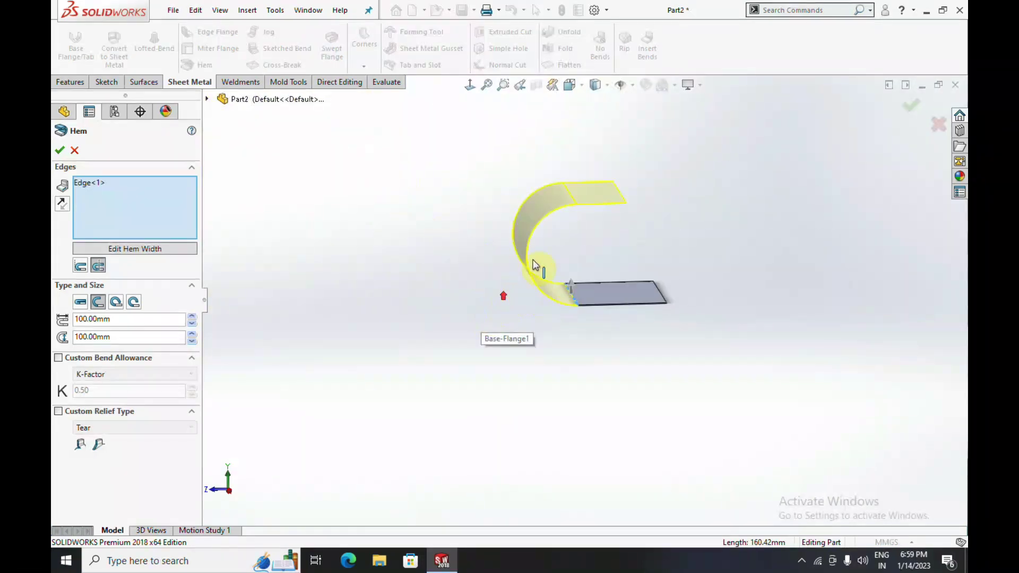
{"action": "middle_click_drag", "start_coordinate": [534, 266], "coordinate": [542, 307]}
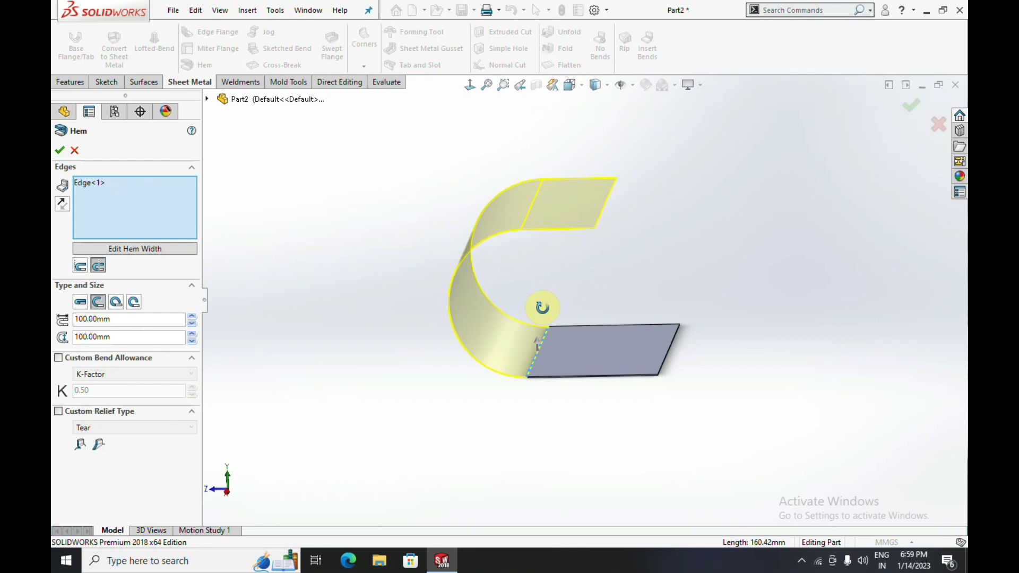
{"action": "scroll", "coordinate": [539, 204], "scroll_direction": "down", "scroll_amount": 2}
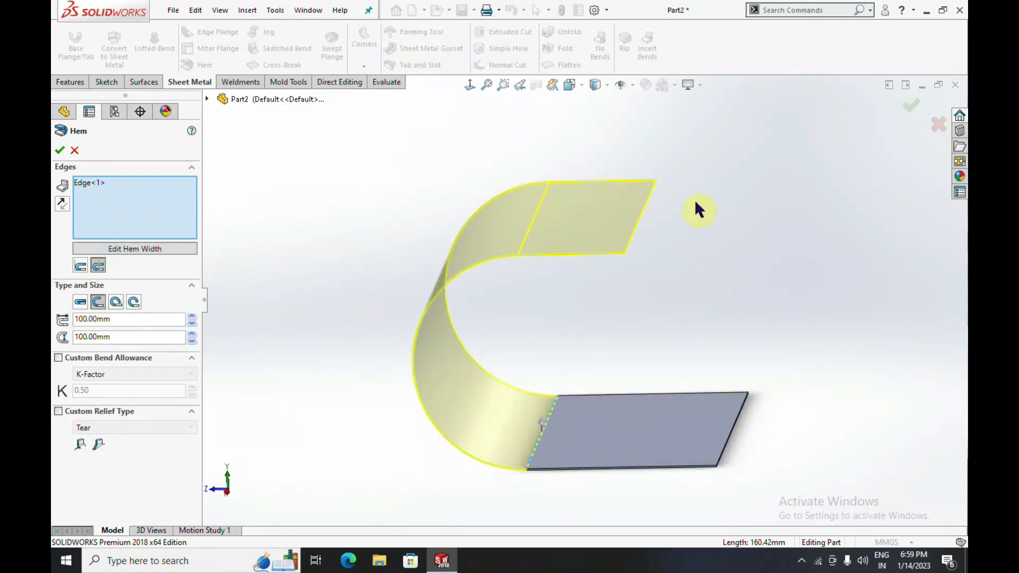
- Switch the hem to the Closed type with a 10.00mm length
{"action": "left_click", "coordinate": [84, 304]}
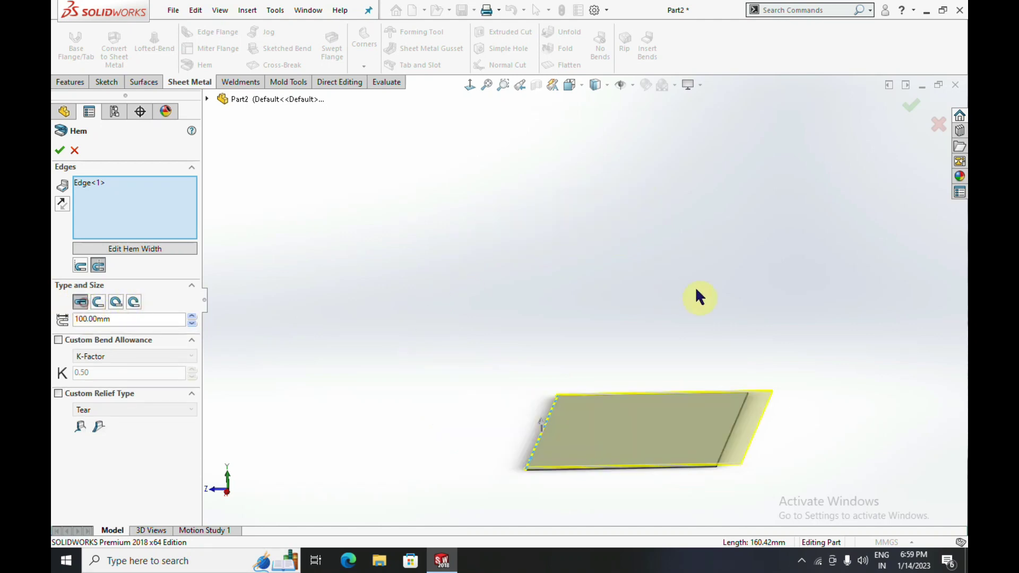
{"action": "double_click", "coordinate": [132, 320]}
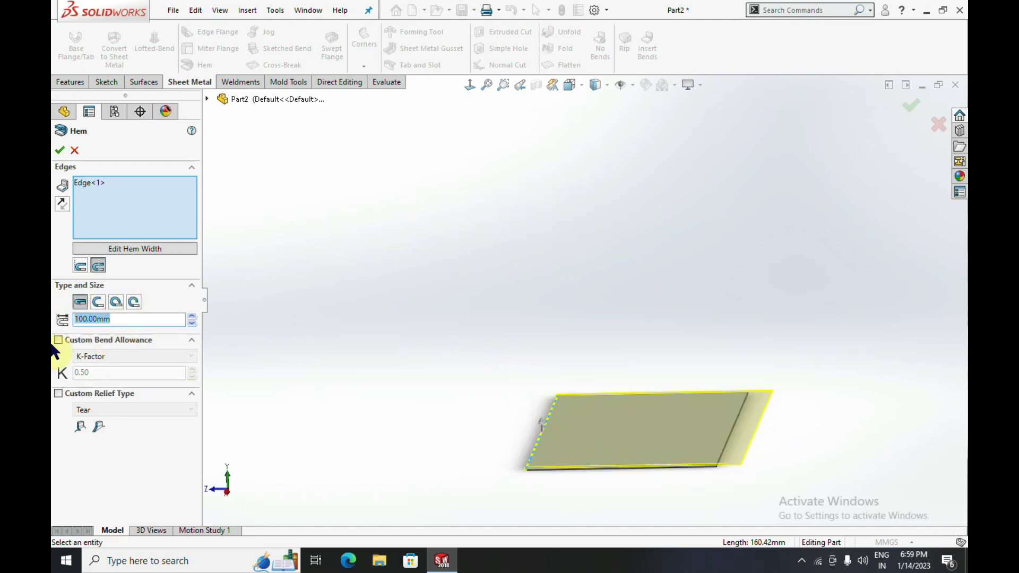
{"action": "type", "text": "10"}
{"action": "key", "text": "Return"}
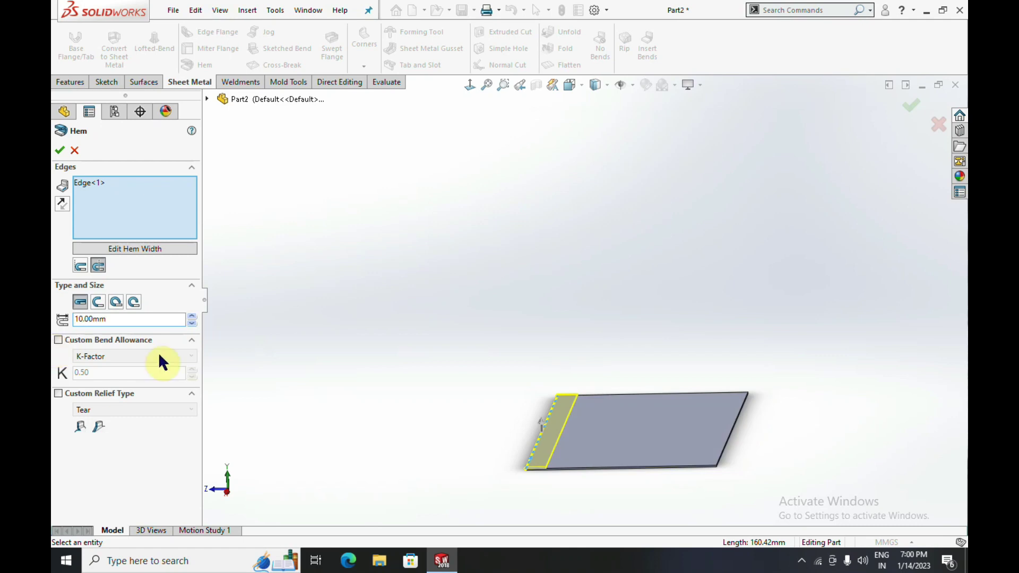
- Accept the hem to create Hem1, then orbit the model so the hem runs diagonally
{"action": "scroll", "coordinate": [575, 449], "scroll_direction": "down", "scroll_amount": 5}
{"action": "mouse_move", "coordinate": [521, 451]}
{"action": "middle_mouse_down"}
{"action": "mouse_move", "coordinate": [451, 343]}
{"action": "mouse_move", "coordinate": [536, 370]}
{"action": "middle_mouse_up"}
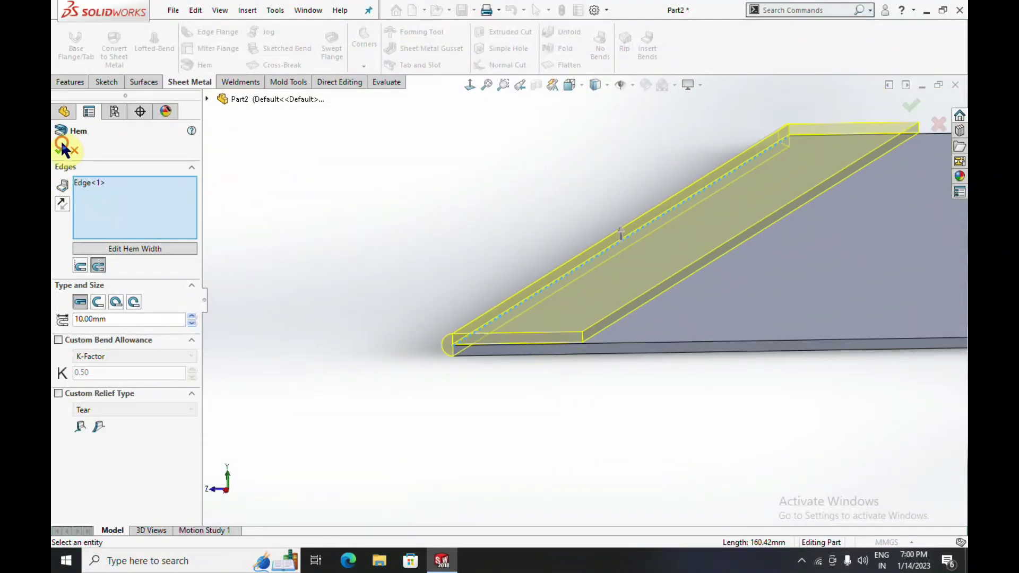
{"action": "left_click", "coordinate": [62, 148]}
{"action": "scroll", "coordinate": [556, 299], "scroll_direction": "down", "scroll_amount": 4}
{"action": "mouse_move", "coordinate": [555, 298]}
{"action": "middle_mouse_down"}
{"action": "mouse_move", "coordinate": [562, 286]}
{"action": "mouse_move", "coordinate": [505, 318]}
{"action": "middle_mouse_up"}
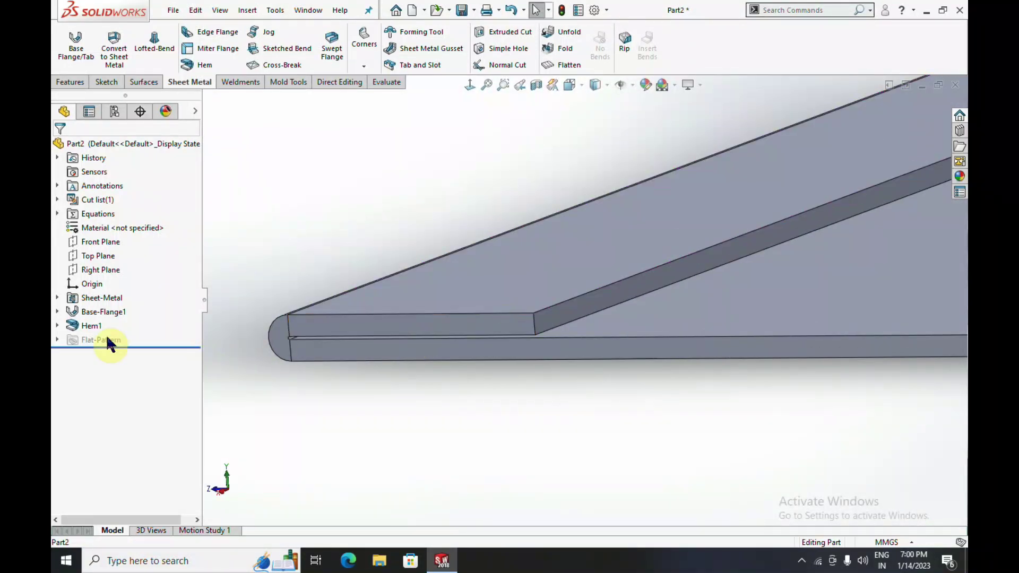
- Reopen Hem1 for editing from the feature tree and orbit to inspect the hem's end
{"action": "right_click", "coordinate": [88, 326]}
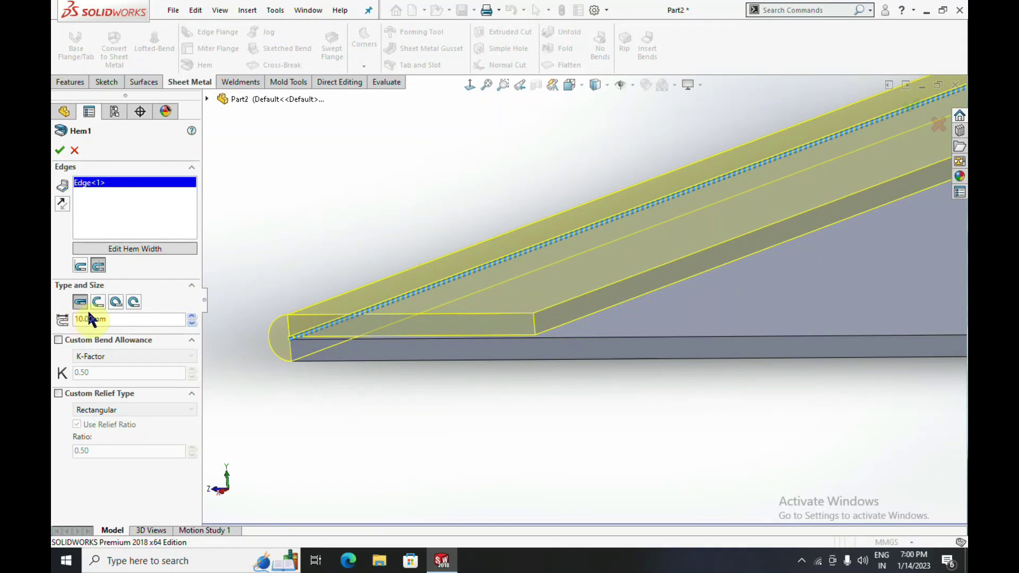
{"action": "middle_click_drag", "start_coordinate": [364, 318], "coordinate": [323, 357]}
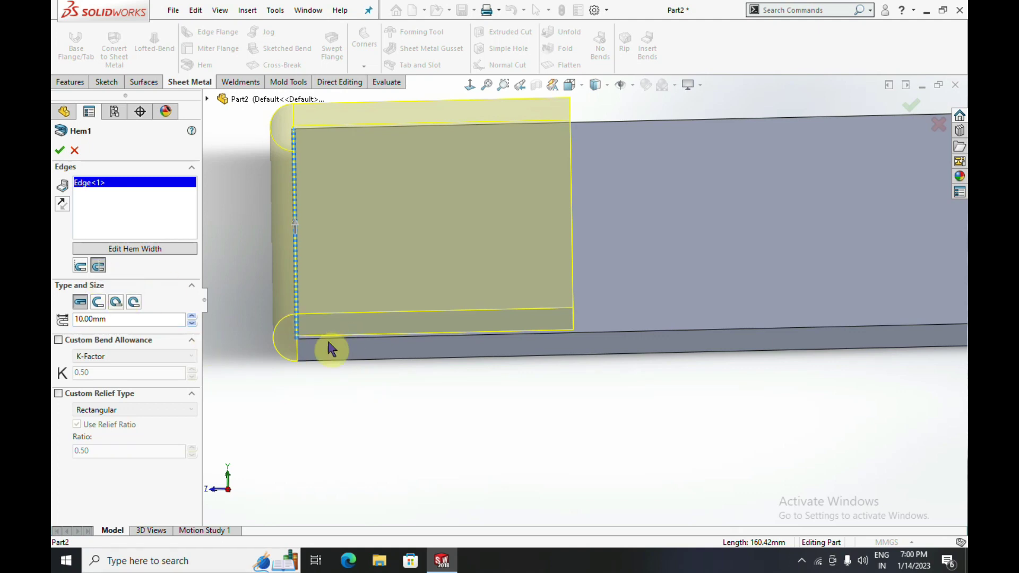
- Change Hem1 to the Open type with material inside, 10.00mm length and 0.10mm gap
{"action": "left_click", "coordinate": [80, 266]}
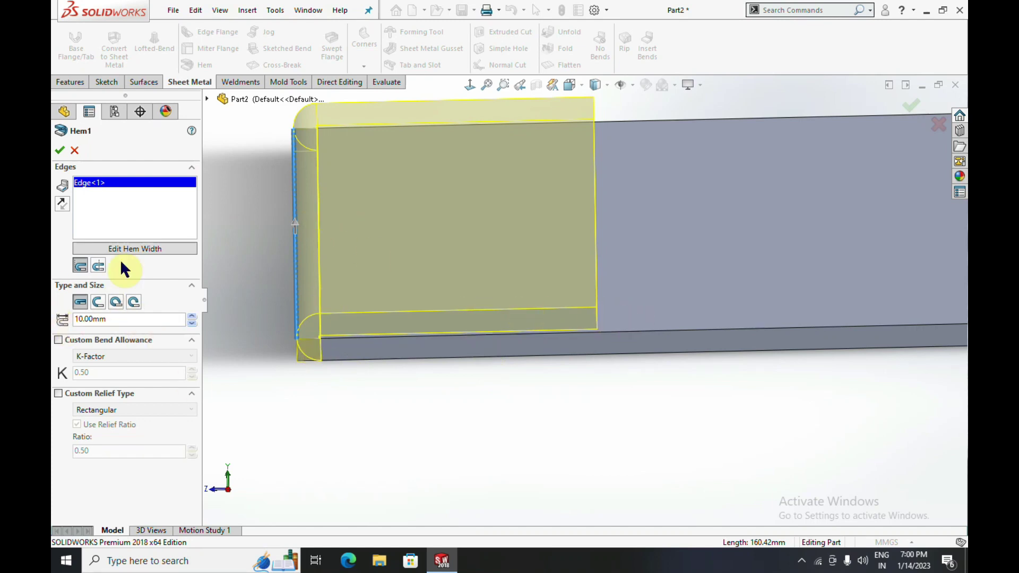
{"action": "mouse_move", "coordinate": [529, 341]}
{"action": "middle_mouse_down"}
{"action": "mouse_move", "coordinate": [575, 314]}
{"action": "mouse_move", "coordinate": [569, 221]}
{"action": "mouse_move", "coordinate": [564, 236]}
{"action": "middle_mouse_up"}
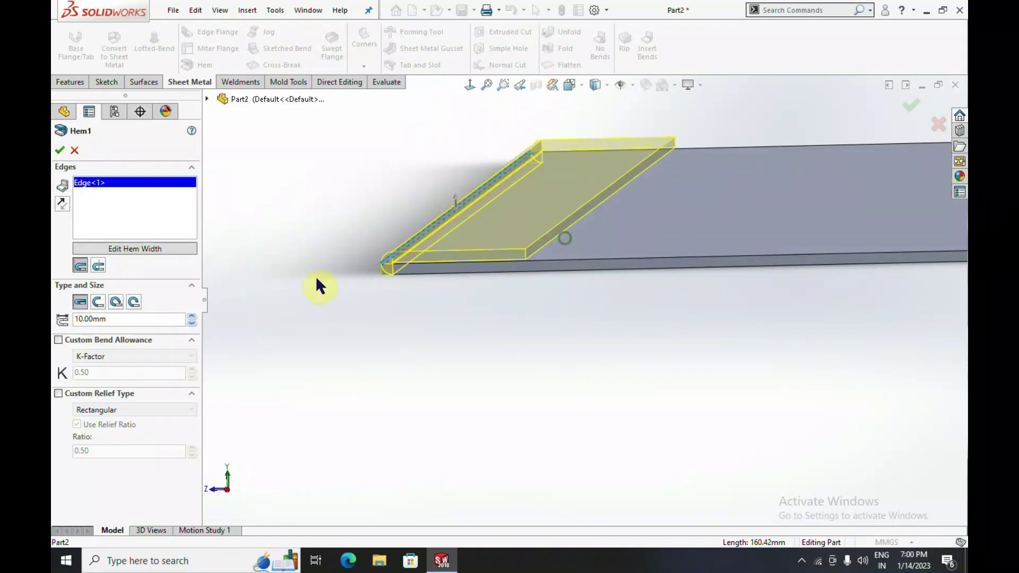
{"action": "left_click", "coordinate": [97, 304]}
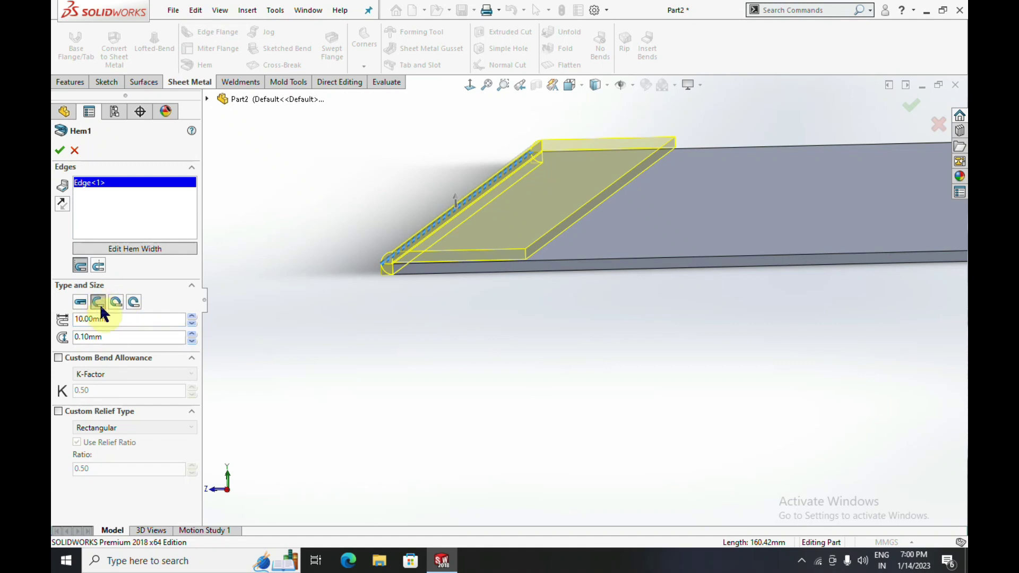
- Set the hem gap distance to 20.00mm
{"action": "left_click", "coordinate": [113, 336]}
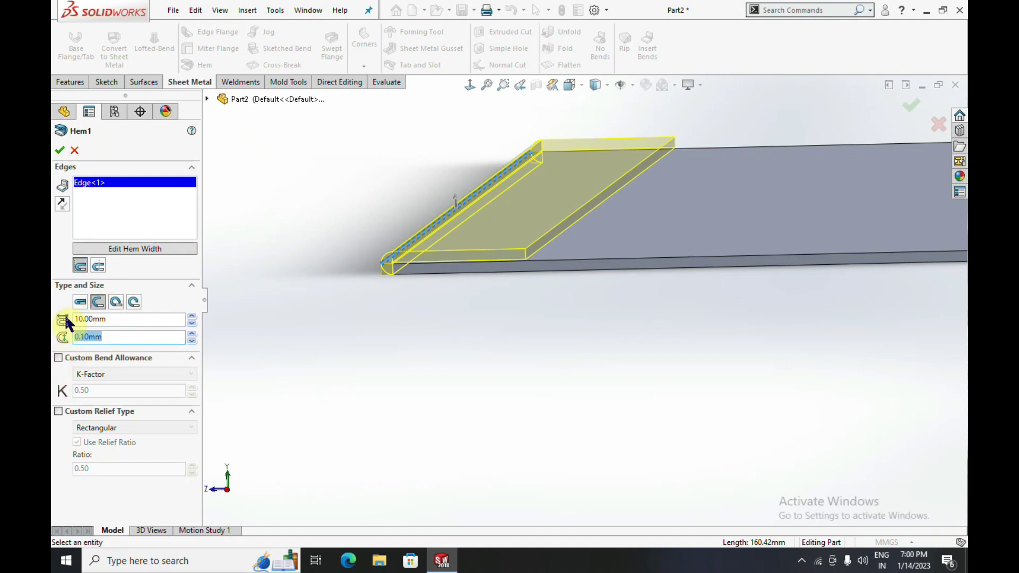
{"action": "scroll", "coordinate": [364, 268], "scroll_direction": "down", "scroll_amount": 3}
{"action": "scroll", "coordinate": [523, 250], "scroll_direction": "down", "scroll_amount": 3}
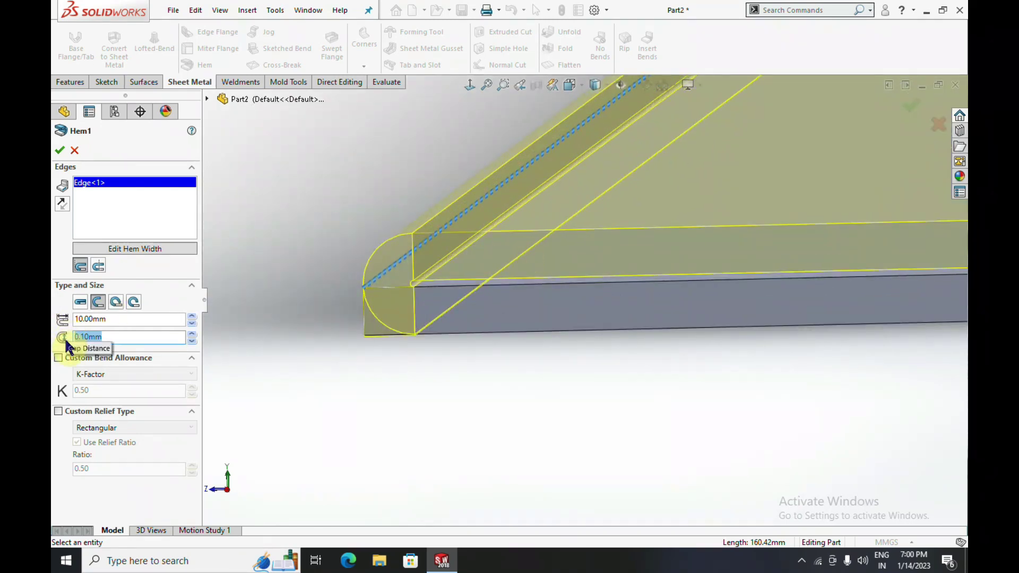
{"action": "scroll", "coordinate": [412, 315], "scroll_direction": "down", "scroll_amount": 4}
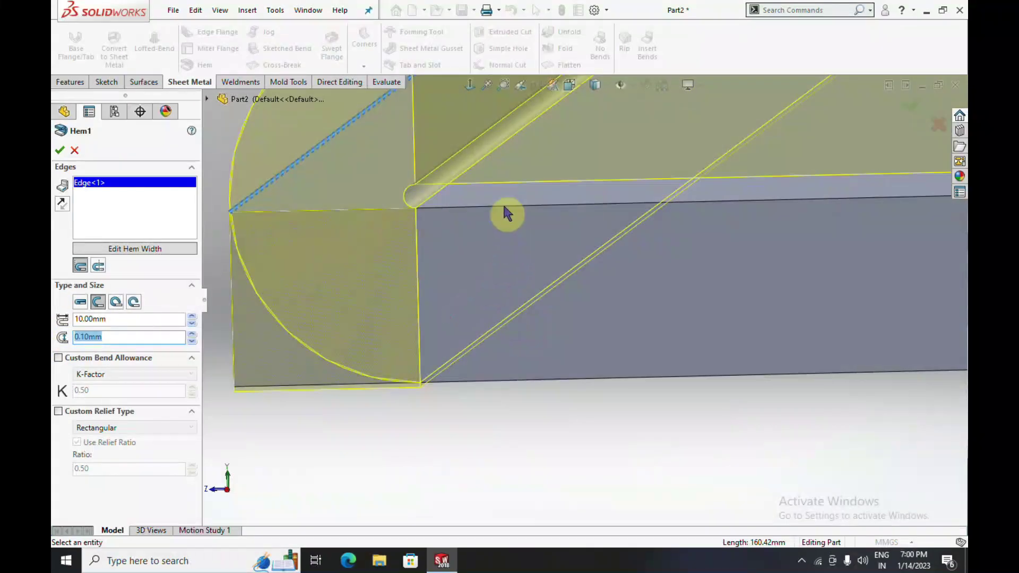
{"action": "scroll", "coordinate": [554, 180], "scroll_direction": "up", "scroll_amount": 3}
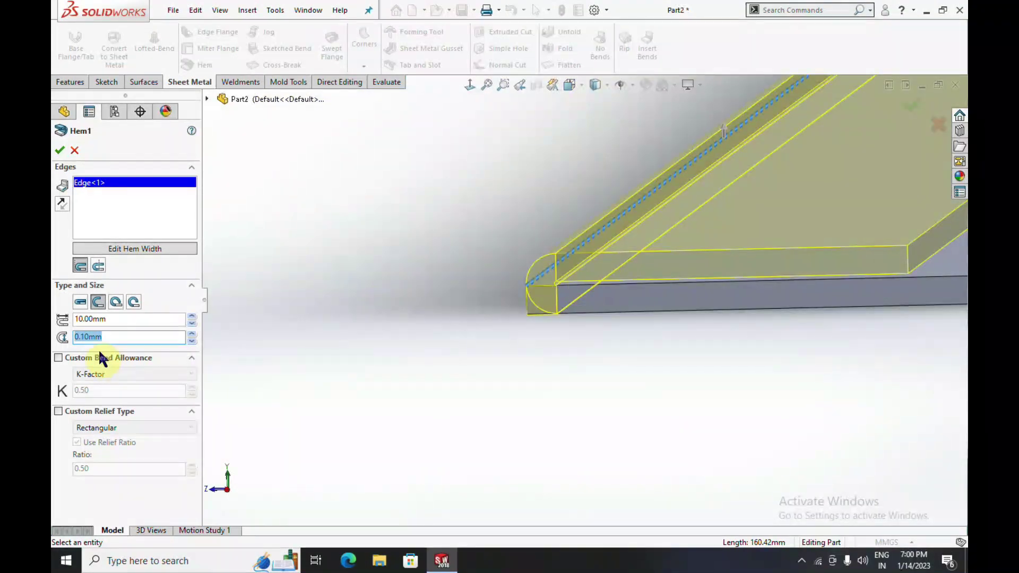
{"action": "type", "text": "20"}
{"action": "key", "text": "Return"}
- Reduce the hem gap distance to 10.00mm and orbit to view the curl from above
{"action": "double_click", "coordinate": [142, 336]}
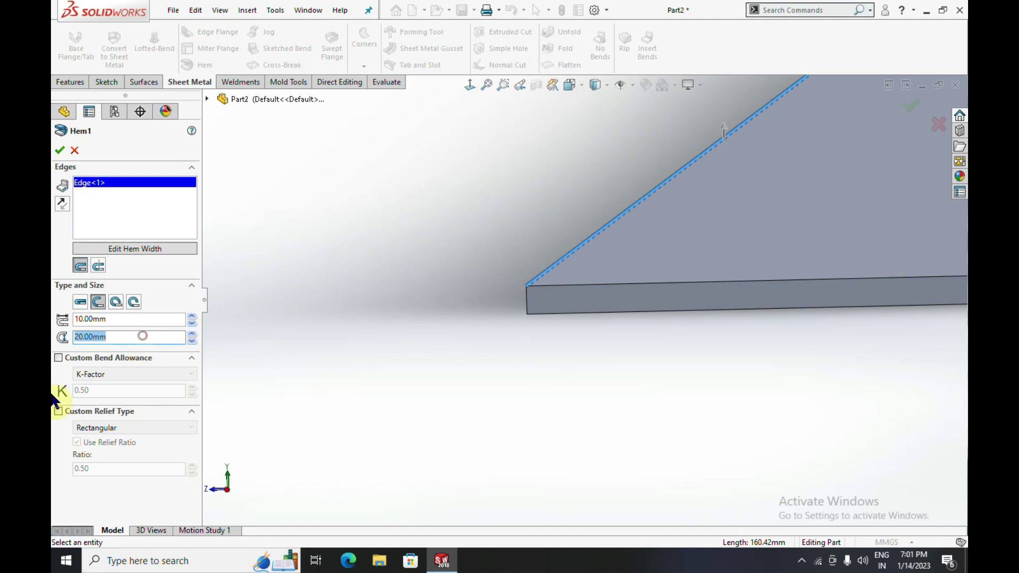
{"action": "type", "text": "1"}
{"action": "type", "text": "0"}
{"action": "key", "text": "Return"}
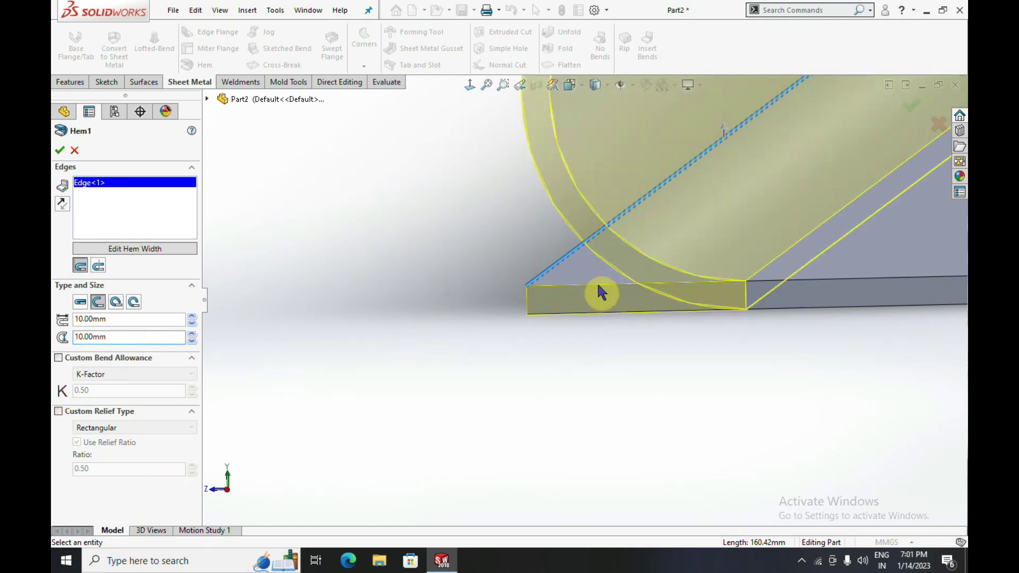
{"action": "scroll", "coordinate": [599, 286], "scroll_direction": "up", "scroll_amount": 3}
{"action": "scroll", "coordinate": [638, 257], "scroll_direction": "up", "scroll_amount": 3}
{"action": "scroll", "coordinate": [651, 257], "scroll_direction": "down", "scroll_amount": 2}
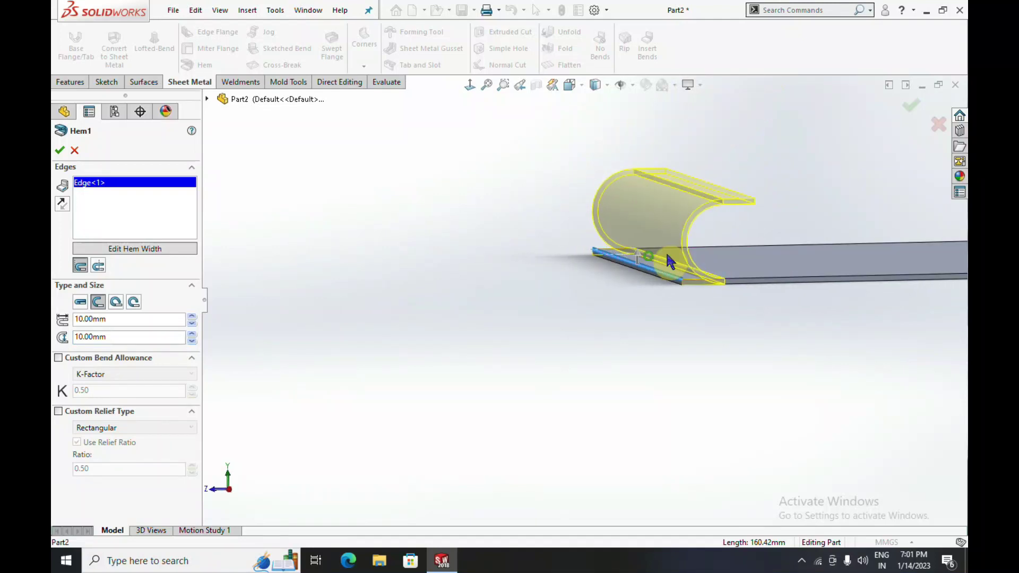
{"action": "middle_click_drag", "start_coordinate": [666, 250], "coordinate": [723, 261]}
- Enable Custom Relief Type, try Obround and Tear, and settle on Rectangular relief
{"action": "scroll", "coordinate": [658, 281], "scroll_direction": "down", "scroll_amount": 1}
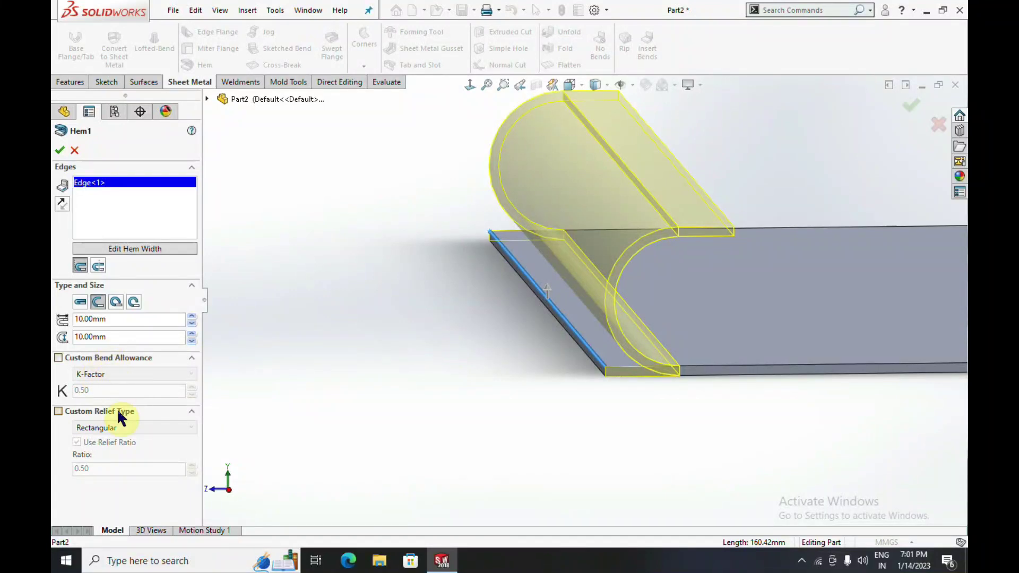
{"action": "left_click", "coordinate": [58, 411]}
{"action": "left_click", "coordinate": [106, 427]}
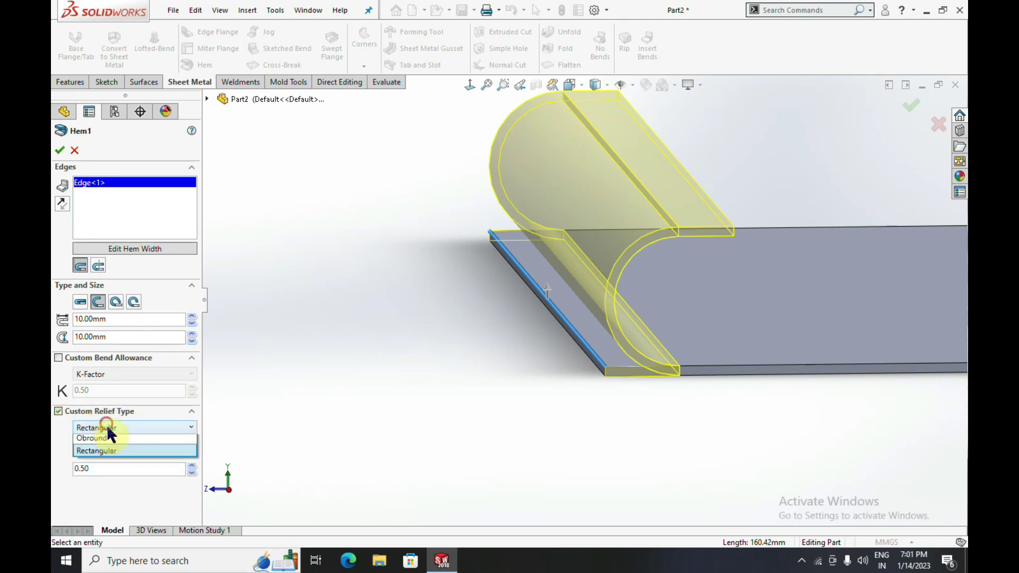
{"action": "left_click", "coordinate": [127, 466]}
{"action": "left_click", "coordinate": [132, 433]}
{"action": "left_click", "coordinate": [129, 448]}
{"action": "left_click", "coordinate": [135, 427]}
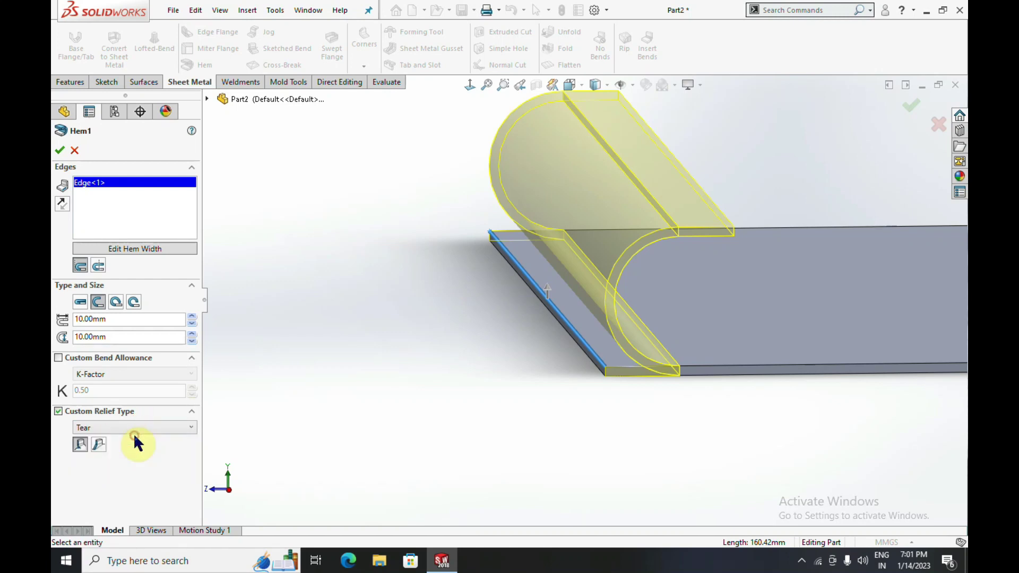
{"action": "left_click", "coordinate": [136, 424]}
{"action": "left_click", "coordinate": [124, 465]}
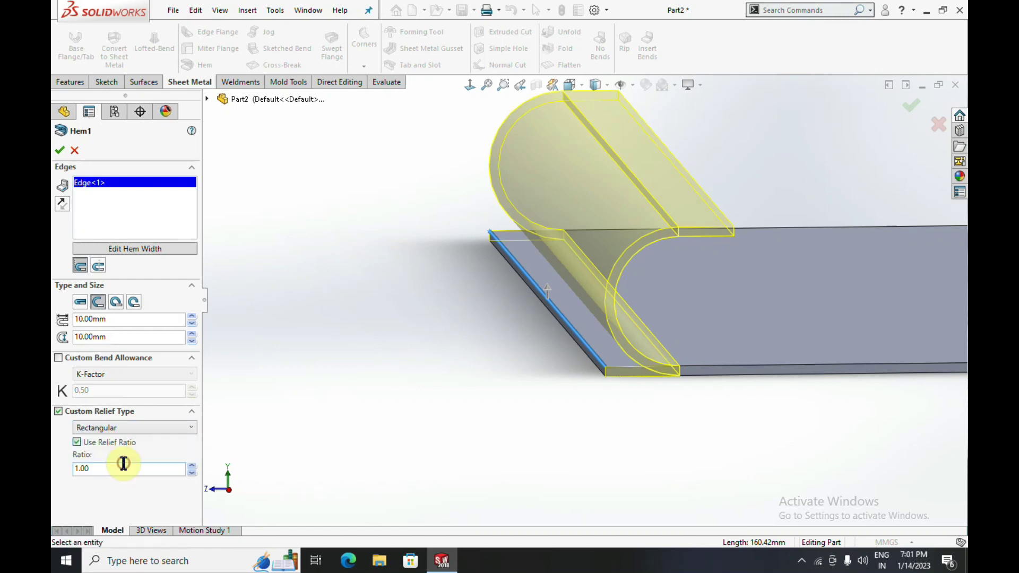
- Raise the relief ratio to 1.60, briefly try Tear, and return to Rectangular relief
{"action": "left_click", "coordinate": [192, 466]}
{"action": "left_click", "coordinate": [194, 466]}
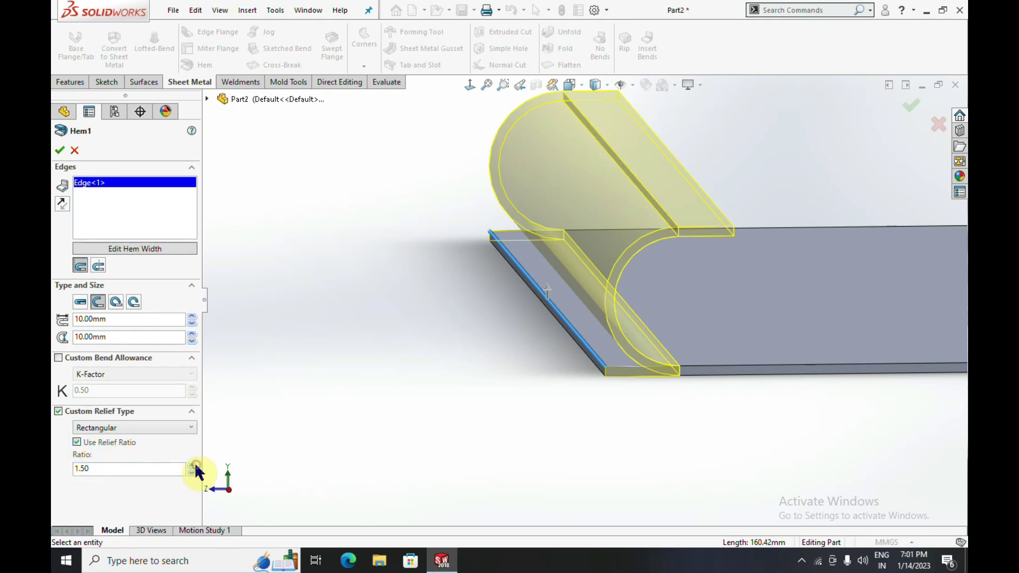
{"action": "scroll", "coordinate": [664, 213], "scroll_direction": "down", "scroll_amount": 3}
{"action": "scroll", "coordinate": [666, 291], "scroll_direction": "down", "scroll_amount": 3}
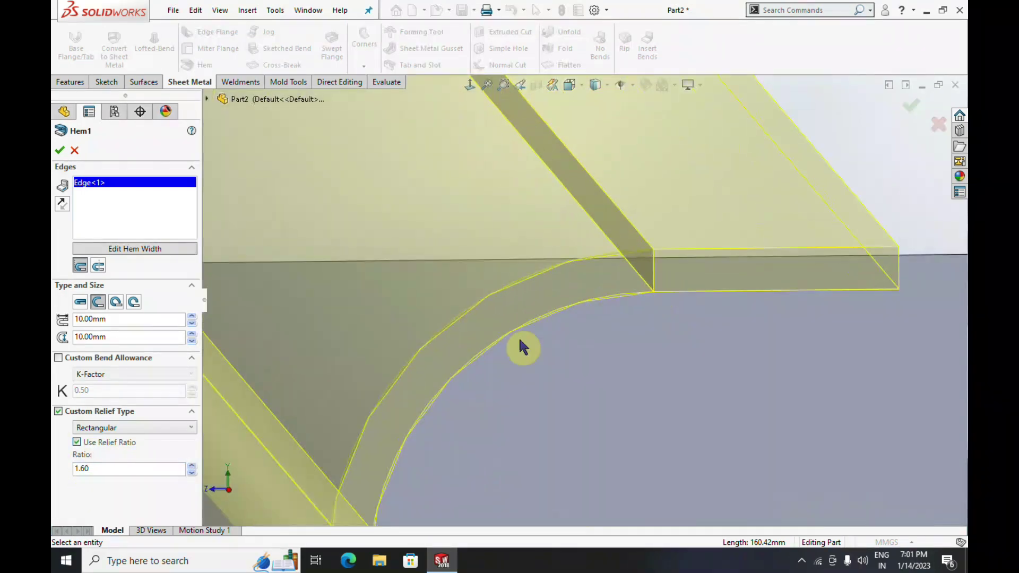
{"action": "left_click", "coordinate": [168, 429]}
{"action": "left_click", "coordinate": [153, 440]}
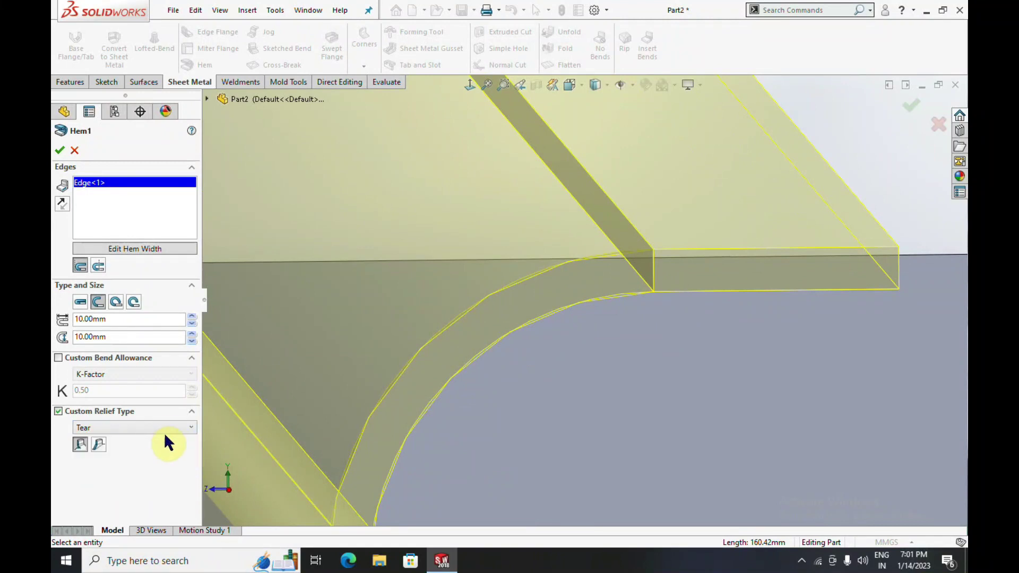
{"action": "left_click", "coordinate": [157, 466]}
{"action": "scroll", "coordinate": [658, 394], "scroll_direction": "up", "scroll_amount": 4}
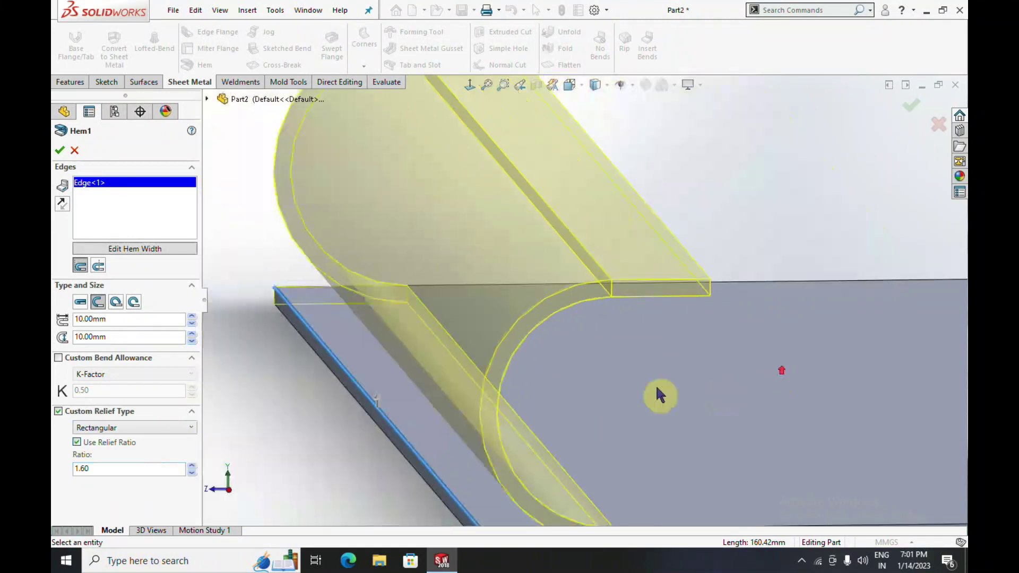
{"action": "scroll", "coordinate": [593, 378], "scroll_direction": "up", "scroll_amount": 4}
{"action": "scroll", "coordinate": [603, 274], "scroll_direction": "down", "scroll_amount": 2}
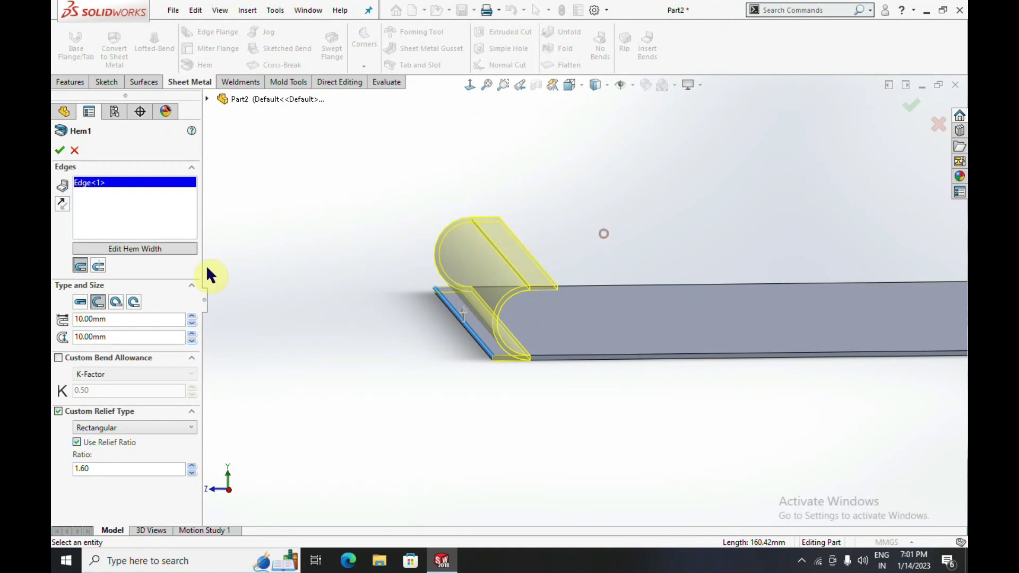
- Switch the hem to Tear Drop and try replacing the 225.00deg angle with 0 and 10
{"action": "left_click", "coordinate": [117, 302]}
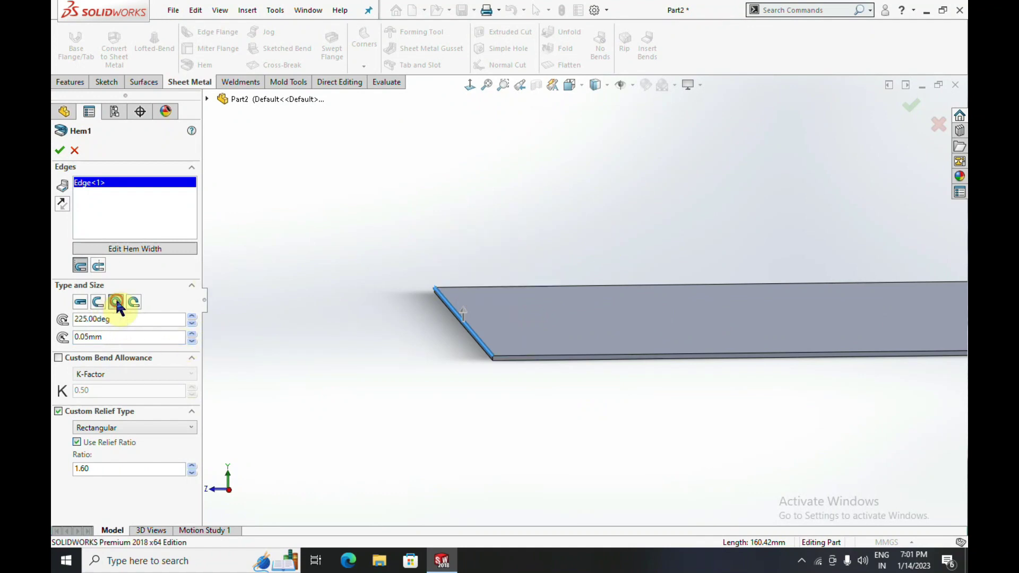
{"action": "scroll", "coordinate": [494, 360], "scroll_direction": "down", "scroll_amount": 3}
{"action": "scroll", "coordinate": [505, 272], "scroll_direction": "up", "scroll_amount": 3}
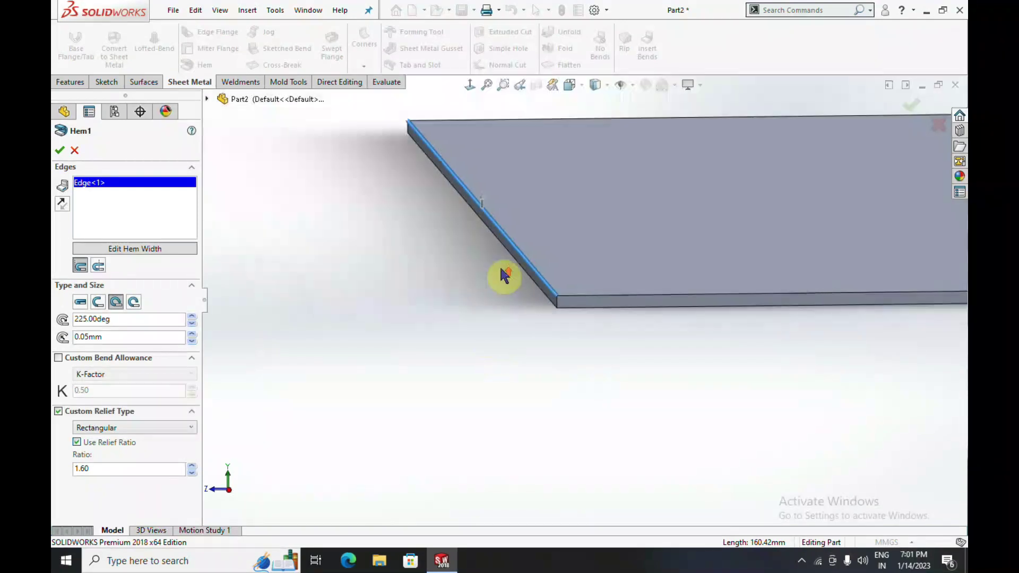
{"action": "left_click", "coordinate": [173, 335]}
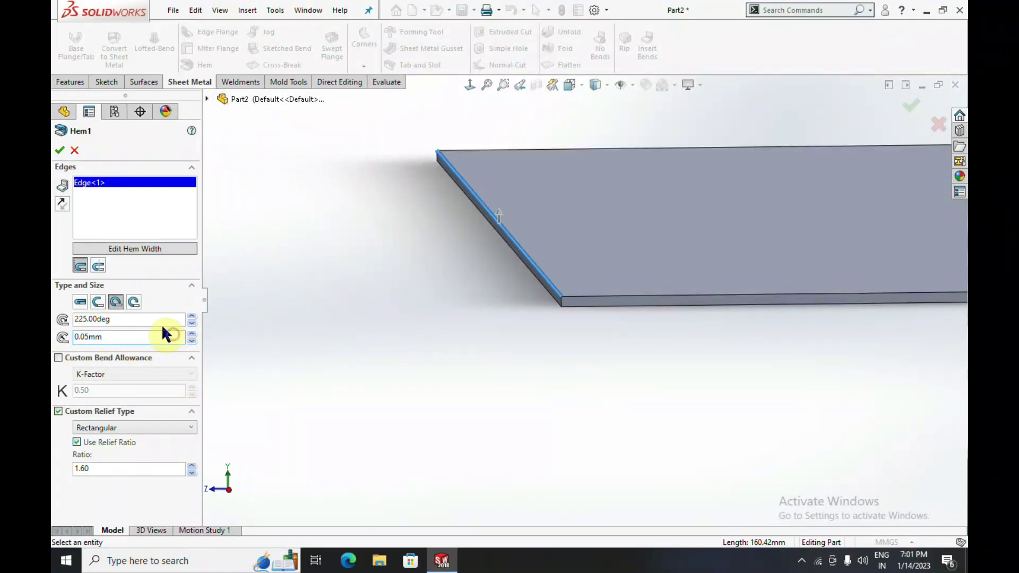
{"action": "double_click", "coordinate": [161, 321]}
{"action": "type", "text": "010"}
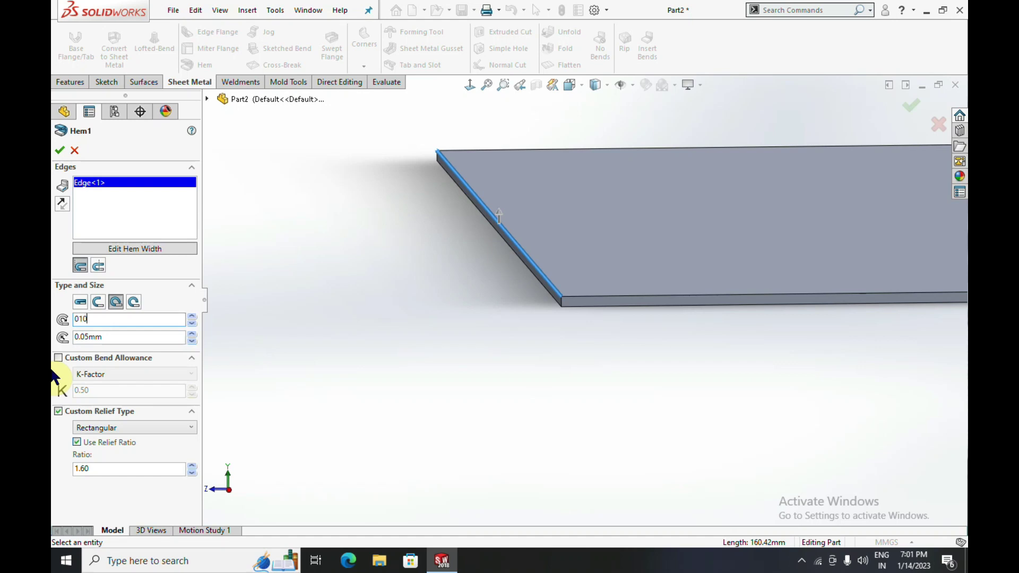
{"action": "key", "text": "Return"}
{"action": "type", "text": "10"}
{"action": "key", "text": "Return"}
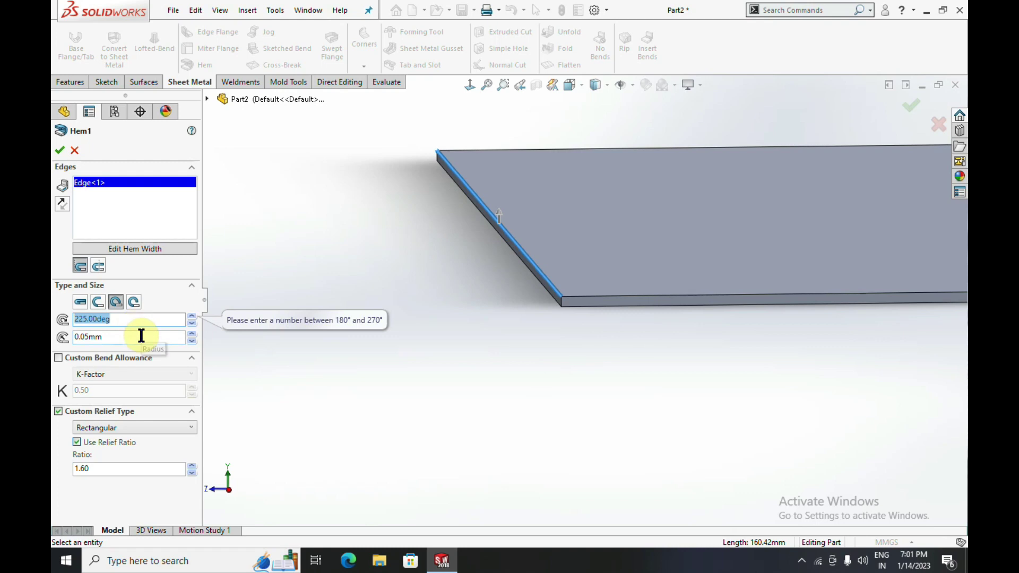
- Set the tear-drop hem angle to 250.00deg and its radius to 10.00mm
{"action": "left_click", "coordinate": [141, 318]}
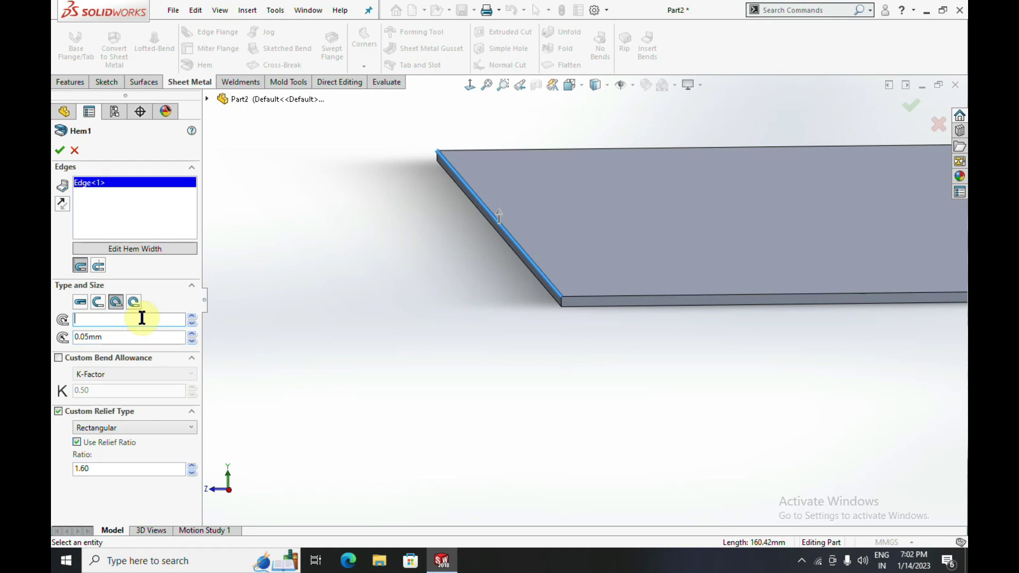
{"action": "type", "text": "250.00deg"}
{"action": "key", "text": "Tab"}
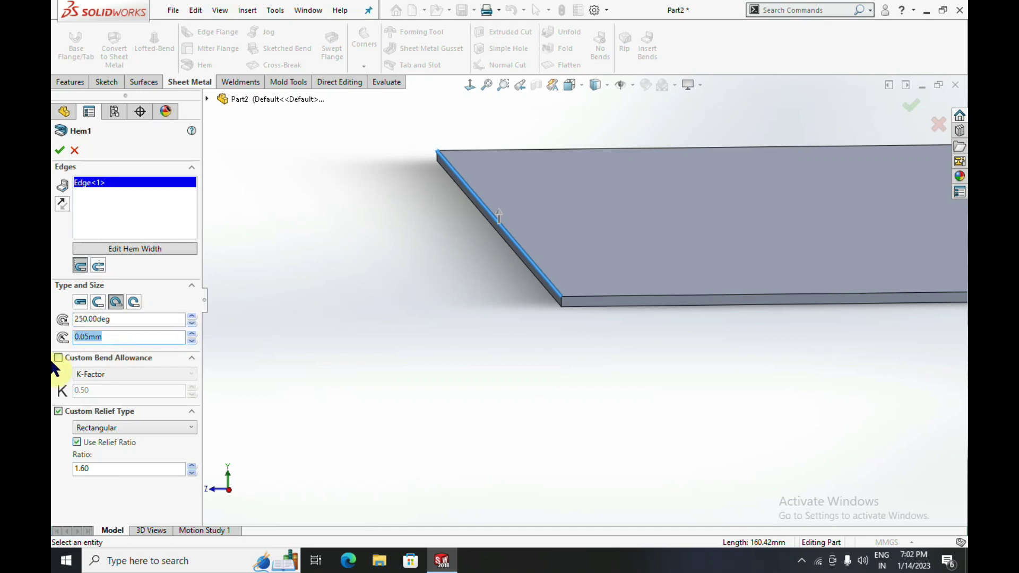
{"action": "type", "text": "10"}
{"action": "key", "text": "Return"}
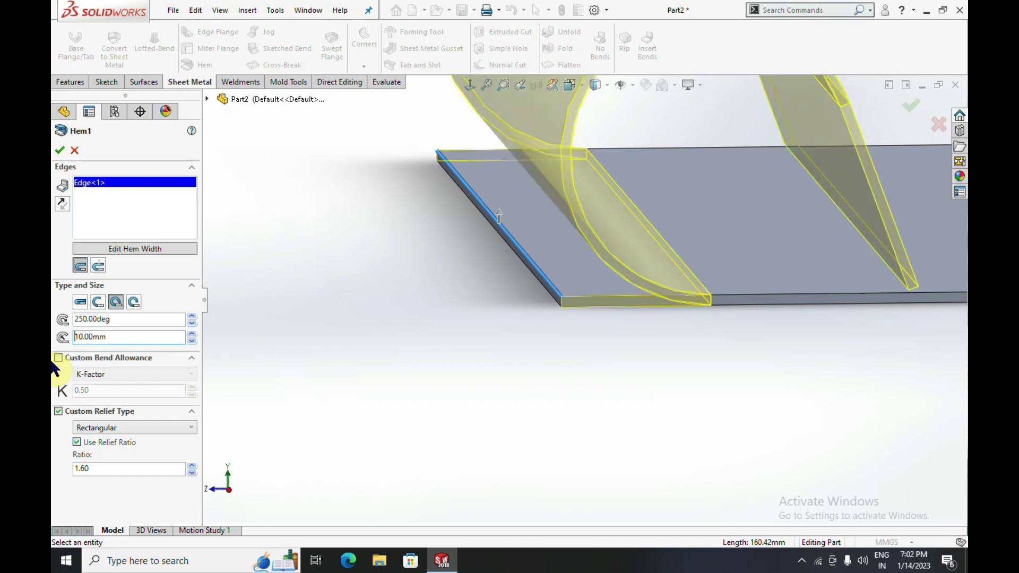
{"action": "scroll", "coordinate": [654, 242], "scroll_direction": "up", "scroll_amount": 4}
- Move the tear-drop hem to the Material Outside position and orbit to inspect the curl
{"action": "middle_click_drag", "start_coordinate": [645, 239], "coordinate": [646, 238]}
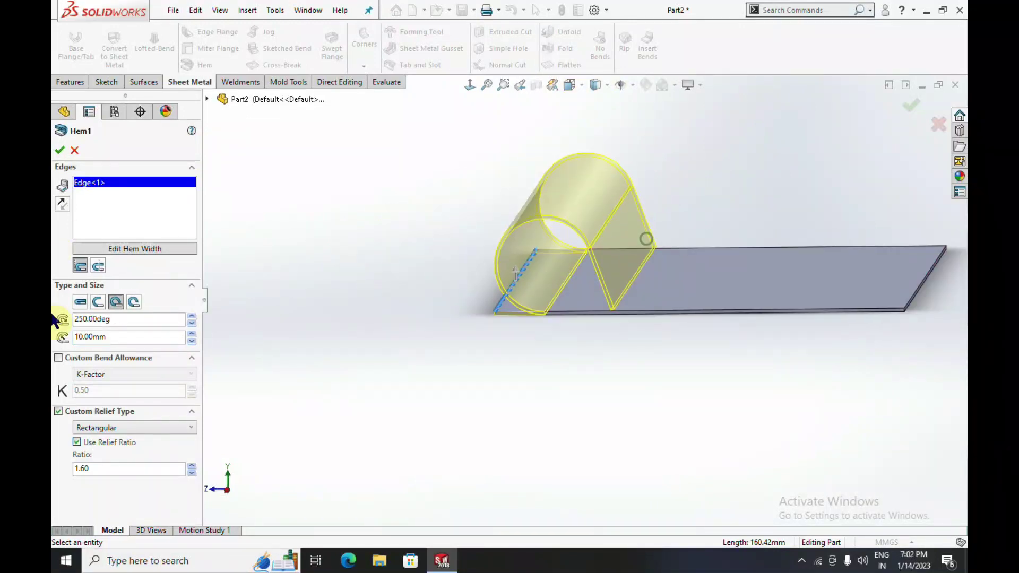
{"action": "left_click", "coordinate": [97, 265]}
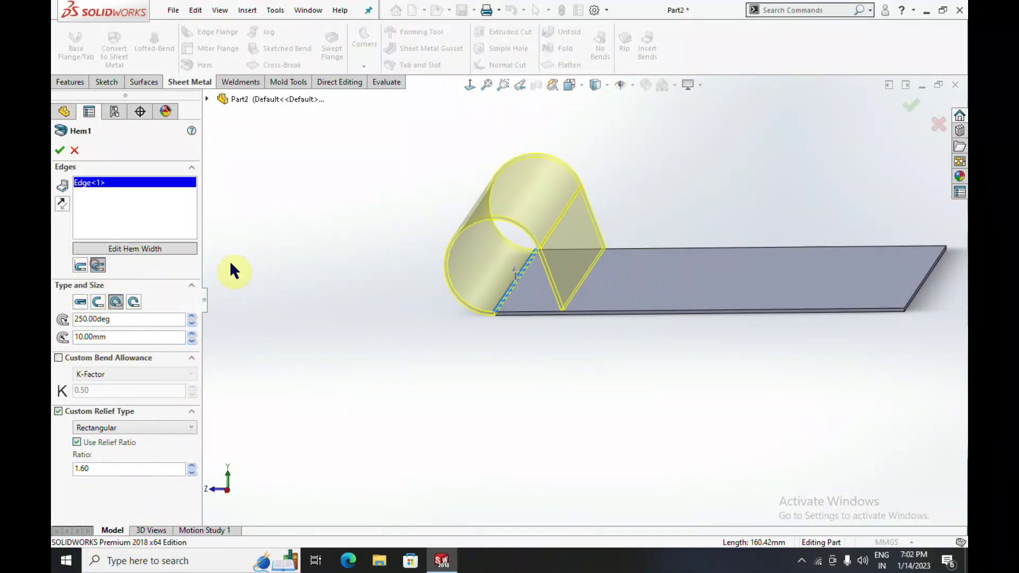
{"action": "scroll", "coordinate": [551, 281], "scroll_direction": "down", "scroll_amount": 2}
{"action": "mouse_move", "coordinate": [593, 262]}
{"action": "middle_mouse_down"}
{"action": "mouse_move", "coordinate": [606, 250]}
{"action": "mouse_move", "coordinate": [485, 250]}
{"action": "mouse_move", "coordinate": [568, 259]}
{"action": "middle_mouse_up"}
{"action": "scroll", "coordinate": [494, 257], "scroll_direction": "up", "scroll_amount": 2}
{"action": "scroll", "coordinate": [610, 285], "scroll_direction": "down", "scroll_amount": 2}
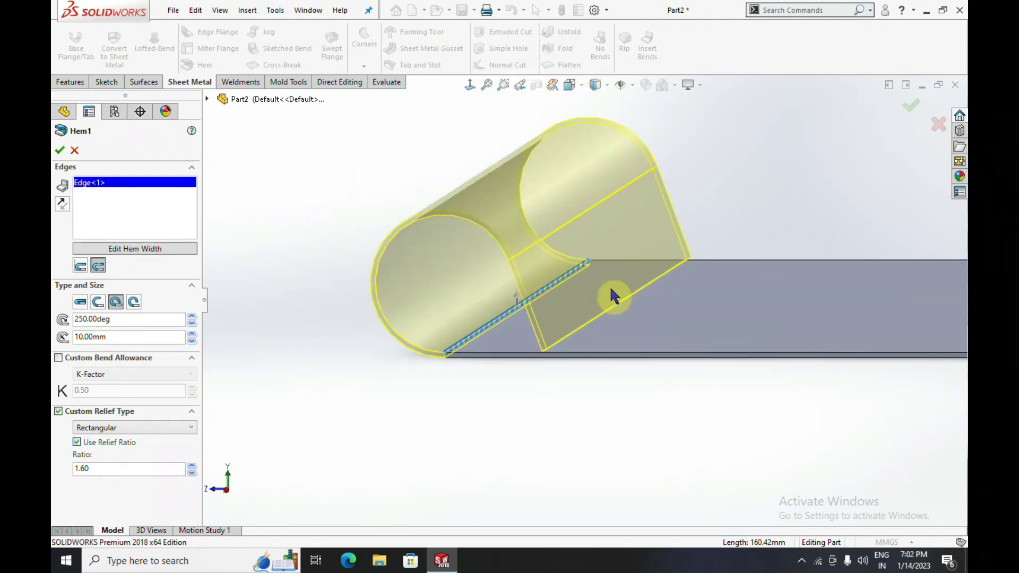
{"action": "middle_click_drag", "start_coordinate": [610, 286], "coordinate": [646, 217]}
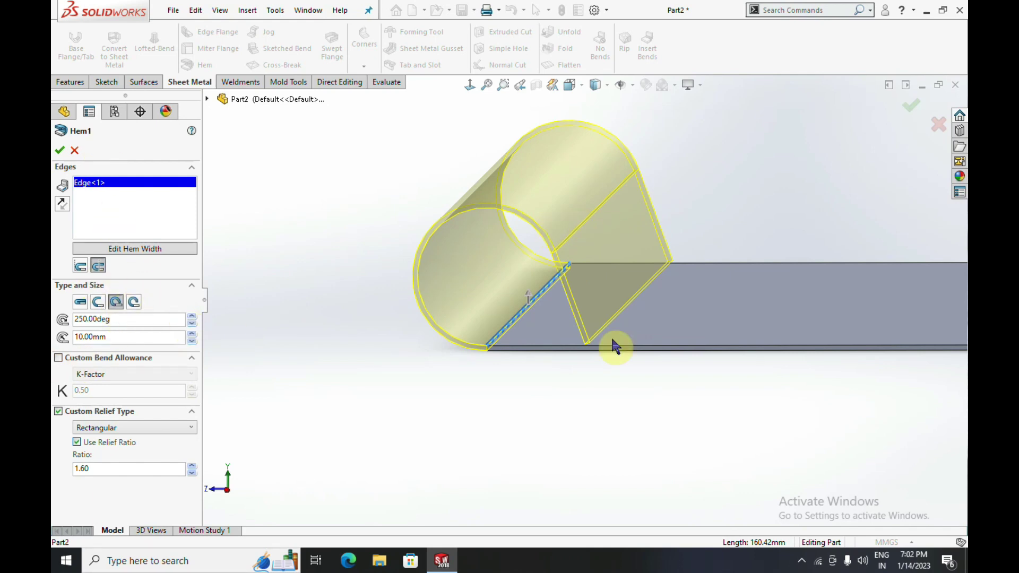
- Try Obround relief, then revert to Rectangular relief and view the hem side-on
{"action": "left_click", "coordinate": [91, 428]}
{"action": "left_click", "coordinate": [95, 450]}
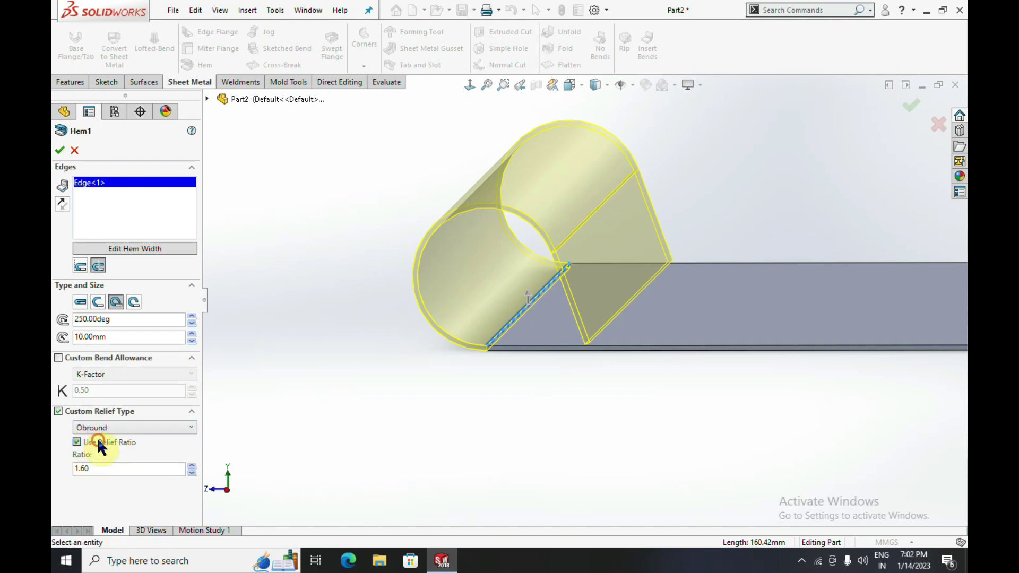
{"action": "left_click", "coordinate": [97, 429]}
{"action": "left_click", "coordinate": [97, 467]}
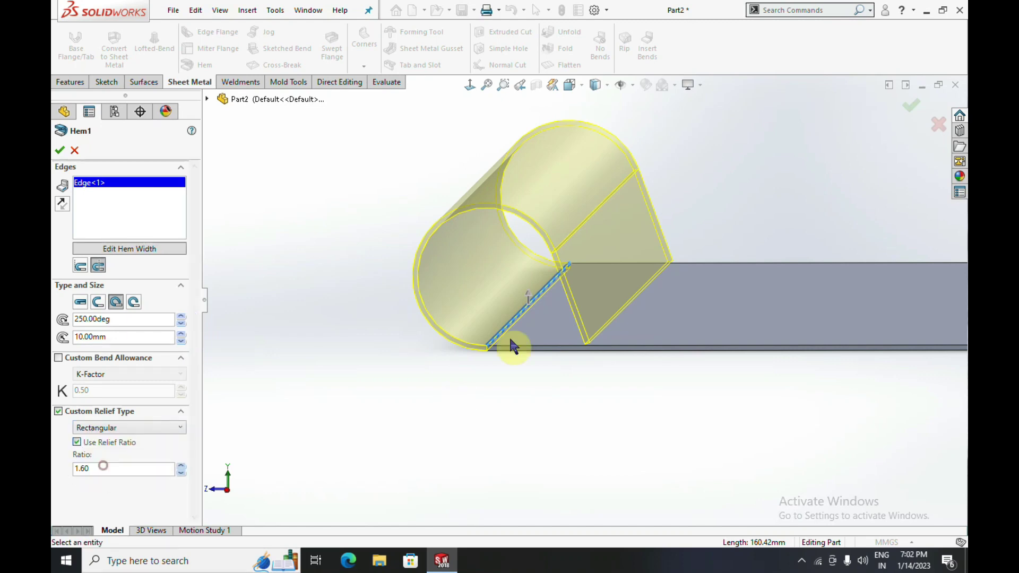
{"action": "mouse_move", "coordinate": [625, 345]}
{"action": "middle_mouse_down"}
{"action": "mouse_move", "coordinate": [628, 325]}
{"action": "mouse_move", "coordinate": [634, 336]}
{"action": "middle_mouse_up"}
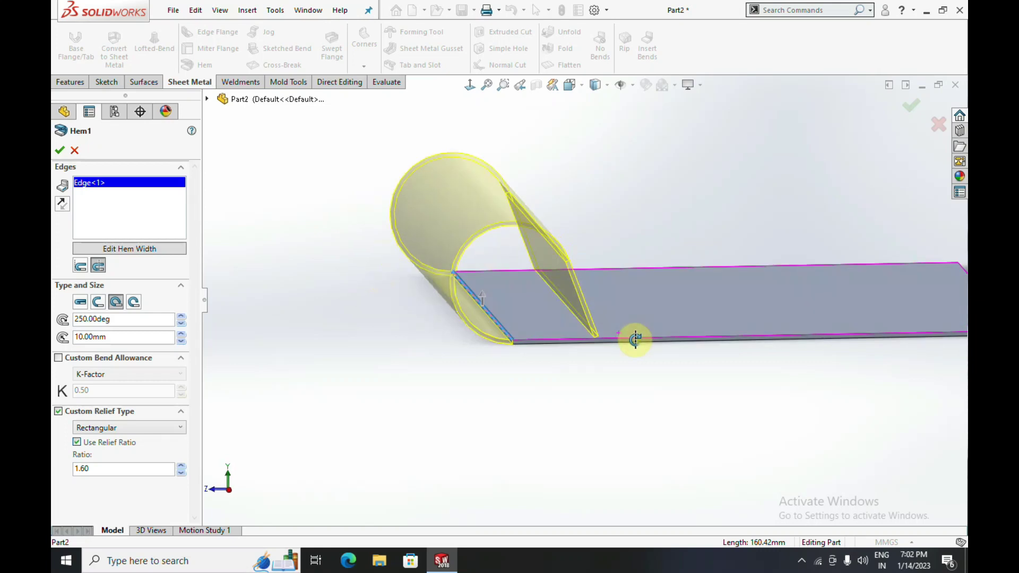
- Apply the 250.00deg tear-drop Hem1 and orbit to look over the finished hem
{"action": "left_click", "coordinate": [60, 151]}
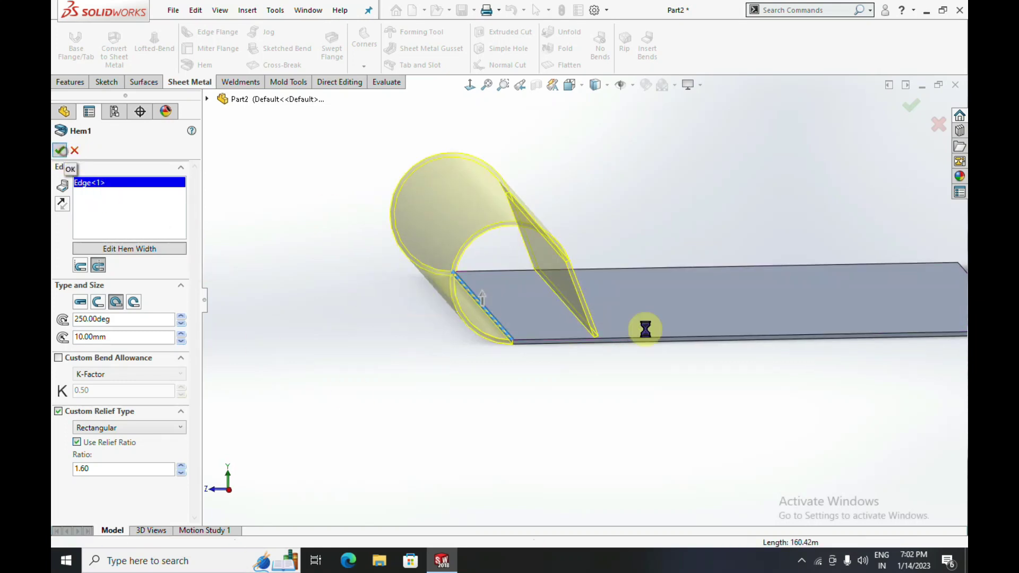
{"action": "mouse_move", "coordinate": [559, 292]}
{"action": "middle_mouse_down"}
{"action": "mouse_move", "coordinate": [519, 295]}
{"action": "mouse_move", "coordinate": [555, 252]}
{"action": "mouse_move", "coordinate": [536, 307]}
{"action": "mouse_move", "coordinate": [707, 330]}
{"action": "mouse_move", "coordinate": [707, 400]}
{"action": "mouse_move", "coordinate": [709, 230]}
{"action": "mouse_move", "coordinate": [642, 223]}
{"action": "mouse_move", "coordinate": [660, 223]}
{"action": "mouse_move", "coordinate": [659, 323]}
{"action": "middle_mouse_up"}
{"action": "mouse_move", "coordinate": [578, 268]}
{"action": "middle_mouse_down"}
{"action": "mouse_move", "coordinate": [519, 233]}
{"action": "mouse_move", "coordinate": [466, 250]}
{"action": "middle_mouse_up"}
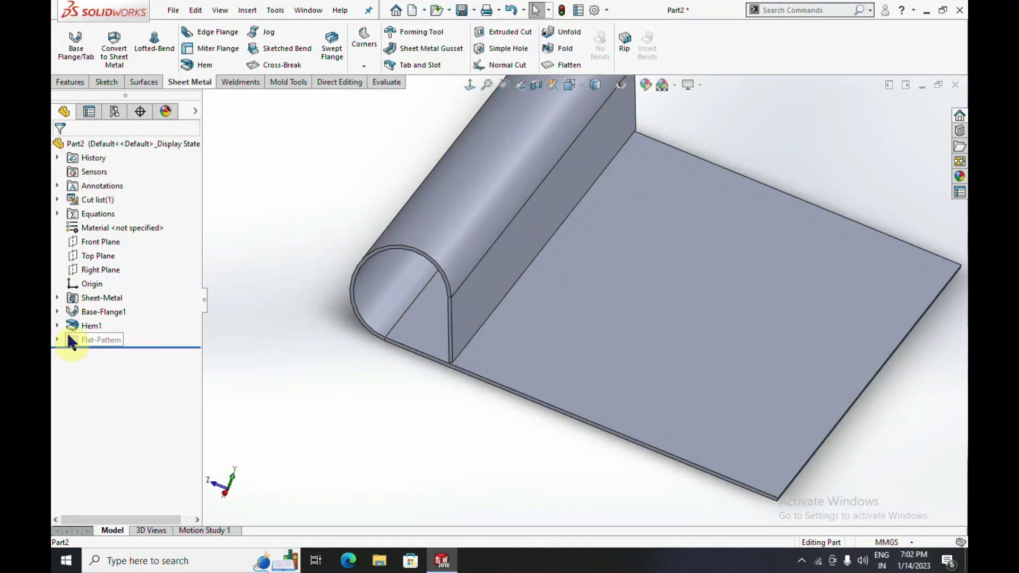
- Reopen Hem1 for editing from the feature history and rotate the model
{"action": "left_click", "coordinate": [80, 326]}
{"action": "left_click", "coordinate": [74, 297]}
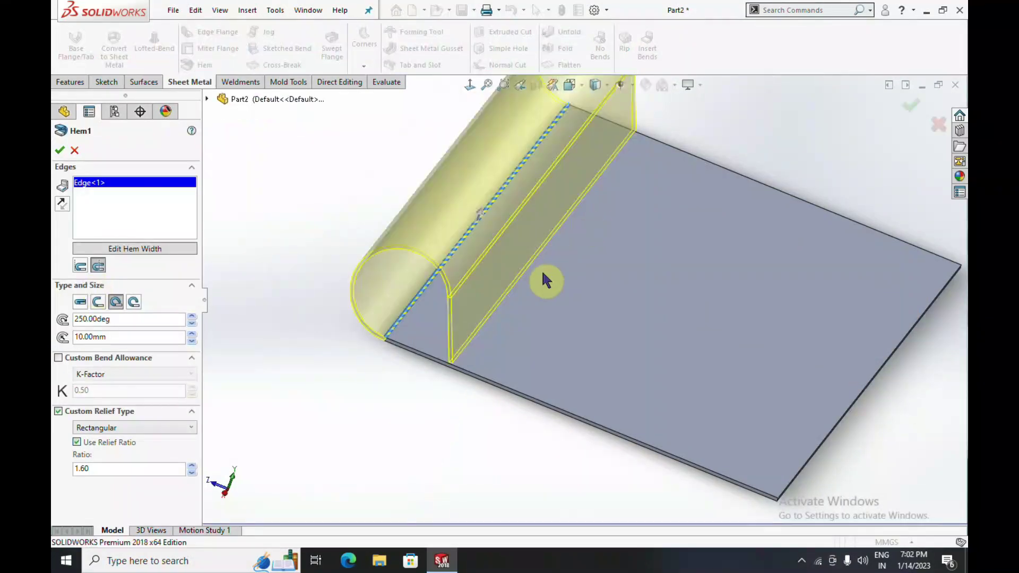
{"action": "middle_click_drag", "start_coordinate": [513, 280], "coordinate": [457, 275]}
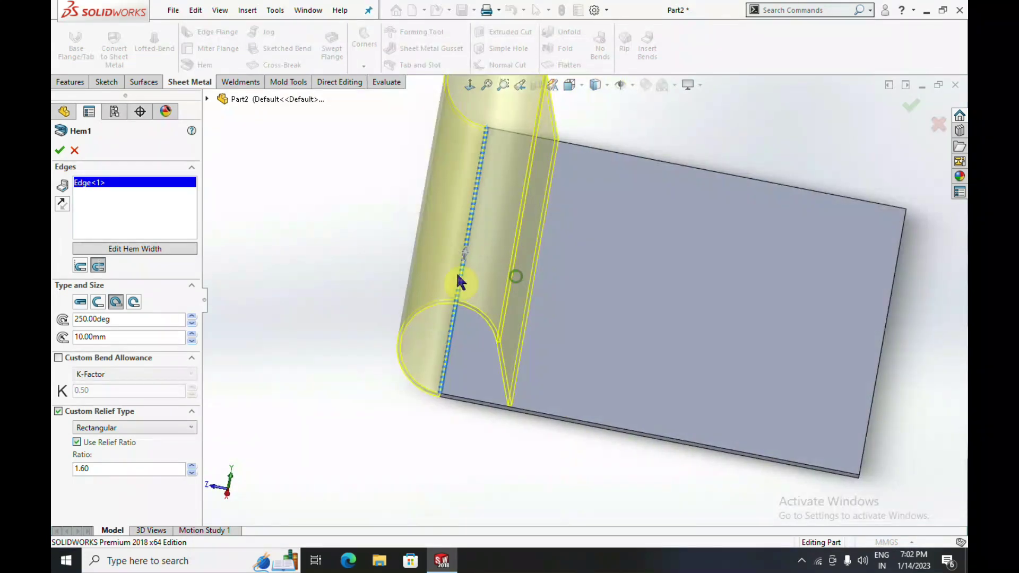
- Switch Hem1 to a rolled hem and raise its angle to 359.00deg
{"action": "left_click", "coordinate": [133, 302]}
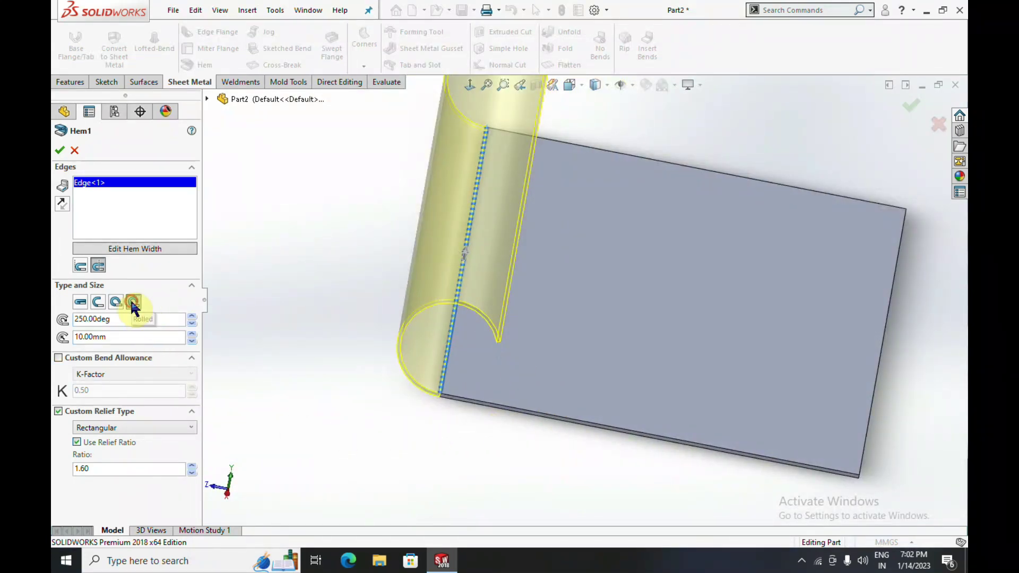
{"action": "middle_click_drag", "start_coordinate": [576, 363], "coordinate": [479, 265]}
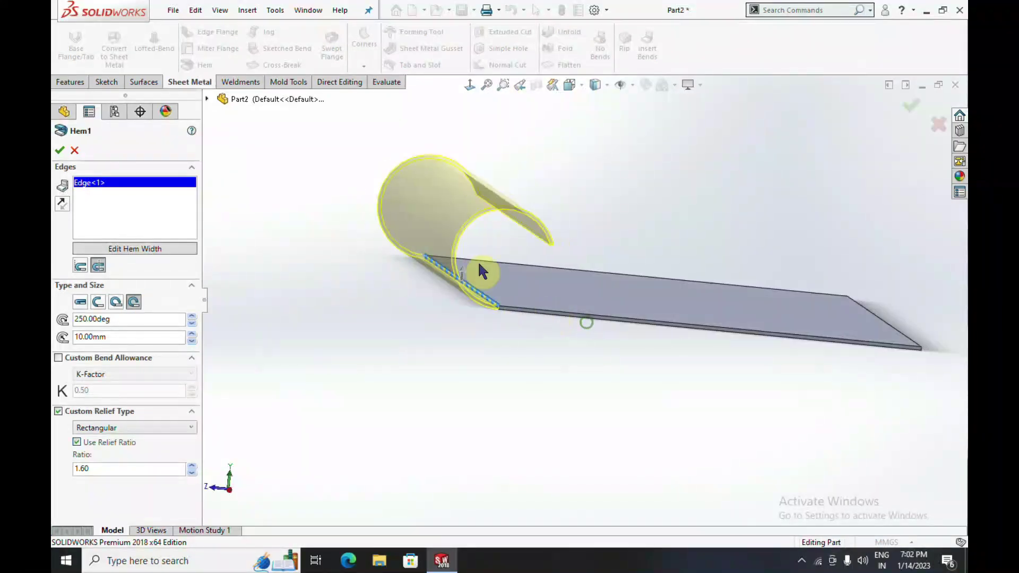
{"action": "left_click", "coordinate": [192, 317]}
{"action": "left_click_drag", "start_coordinate": [192, 317], "coordinate": [192, 316]}
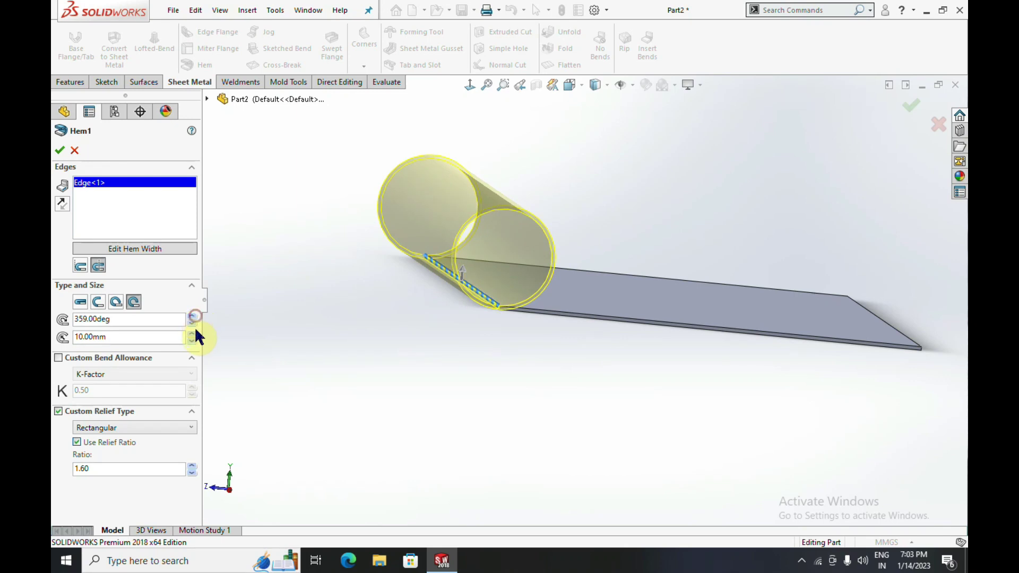
{"action": "double_click", "coordinate": [177, 319]}
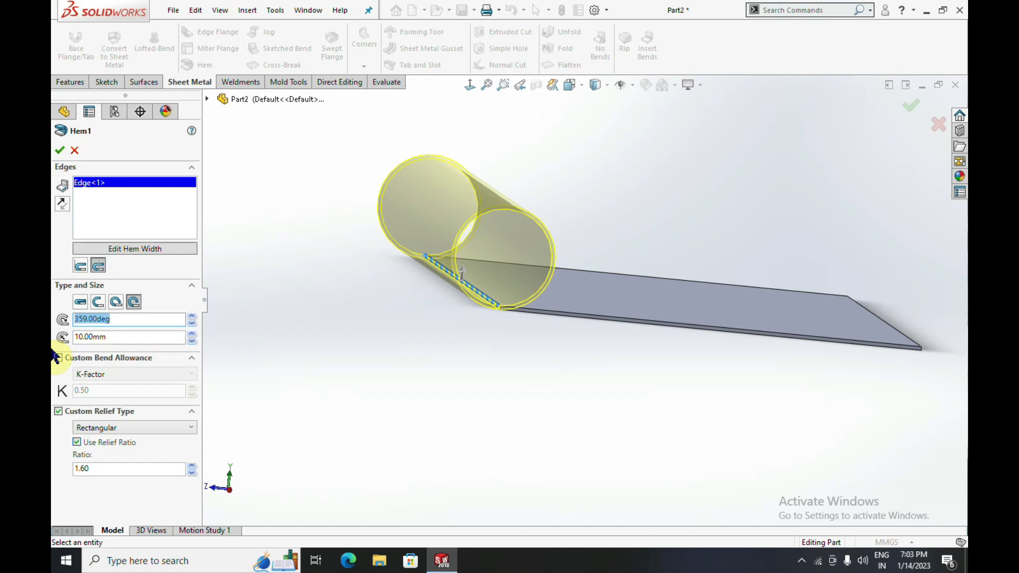
{"action": "type", "text": "200"}
- Set the rolled hem to a 200° angle and a 20.00mm radius
{"action": "key", "text": "Return"}
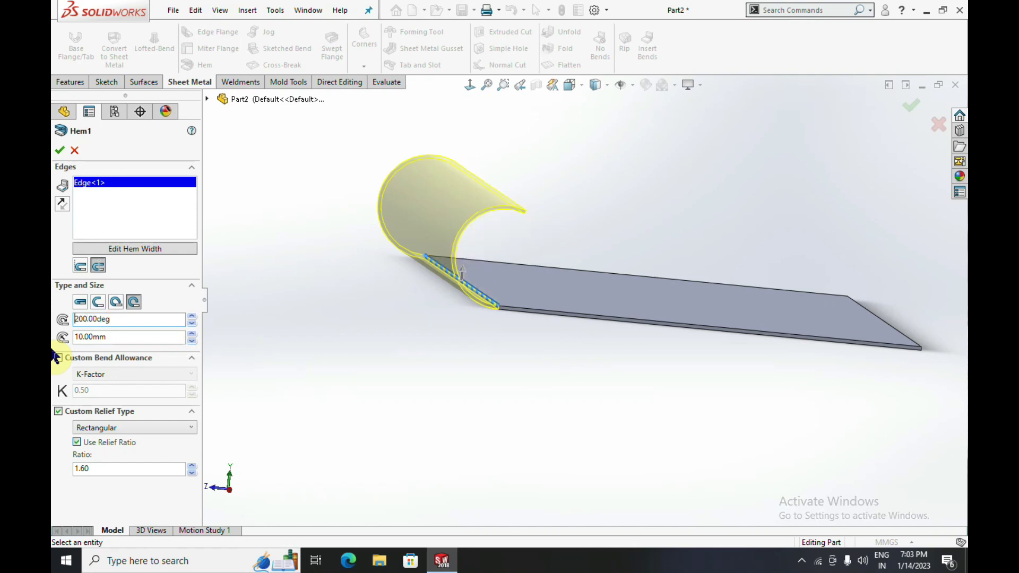
{"action": "middle_click_drag", "start_coordinate": [553, 276], "coordinate": [533, 281]}
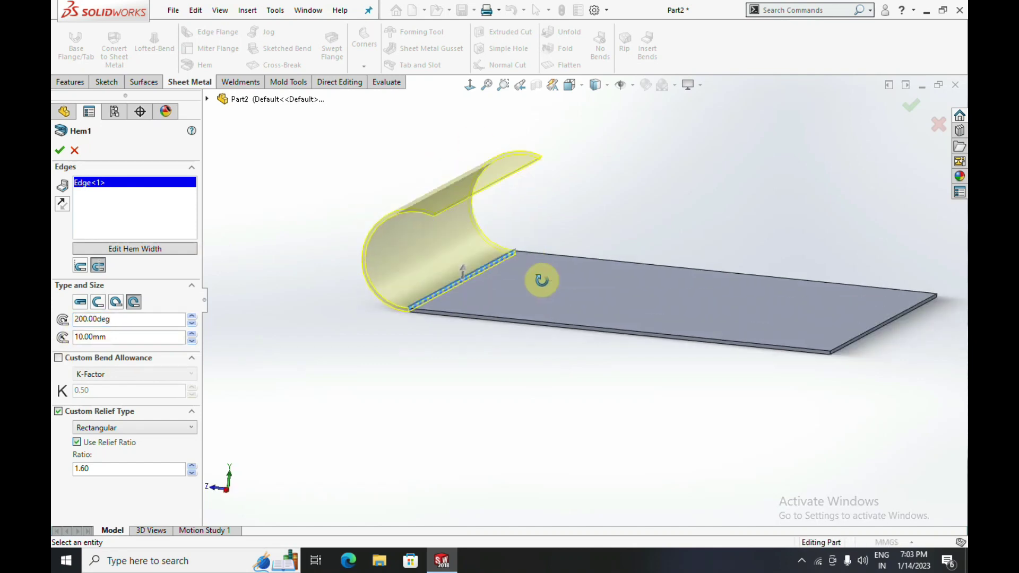
{"action": "scroll", "coordinate": [535, 234], "scroll_direction": "down", "scroll_amount": 3}
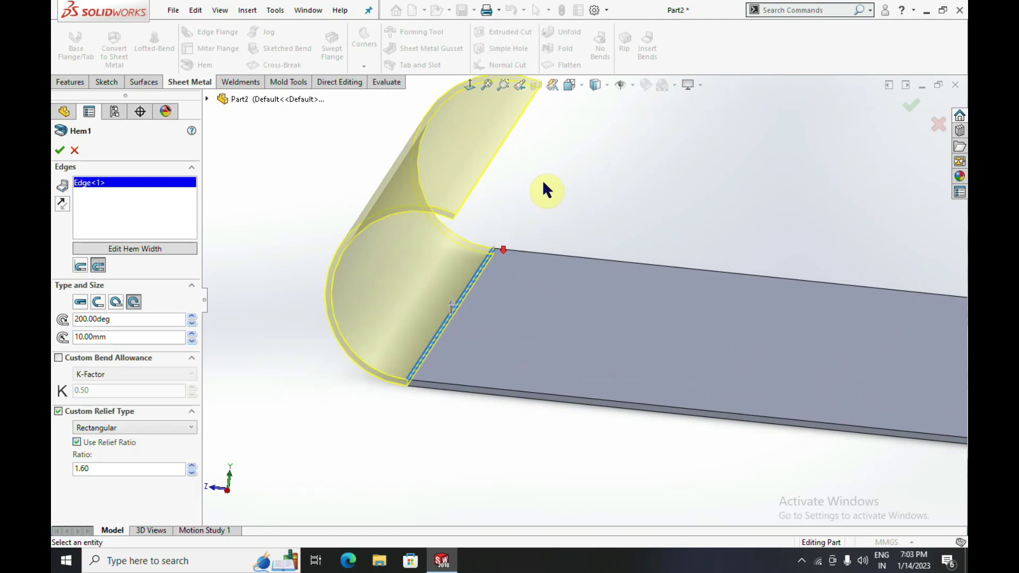
{"action": "double_click", "coordinate": [119, 335]}
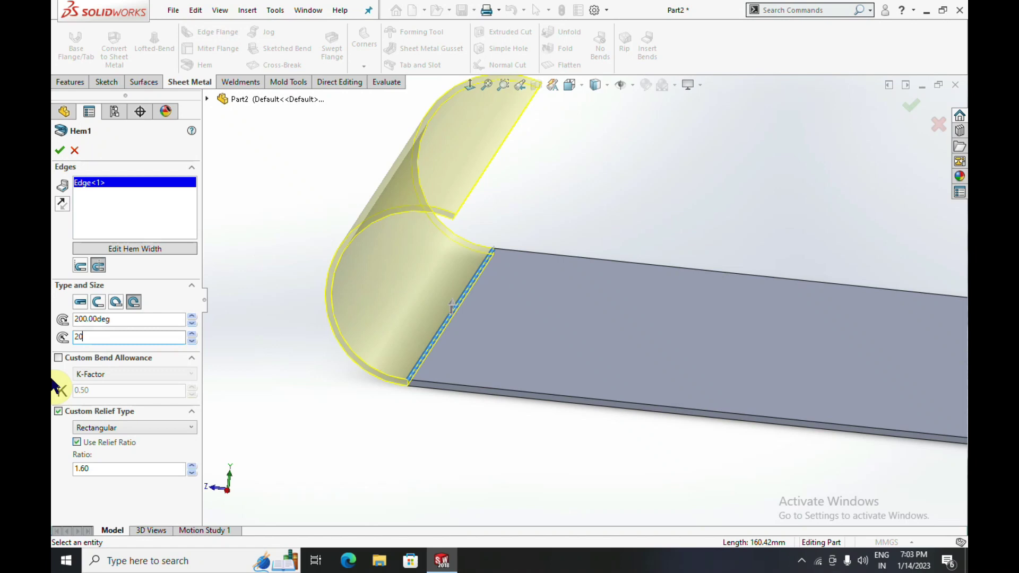
{"action": "key", "text": "Return"}
- Apply the rolled hem and orbit around the finished part
{"action": "scroll", "coordinate": [386, 238], "scroll_direction": "up", "scroll_amount": 3}
{"action": "mouse_move", "coordinate": [386, 239]}
{"action": "middle_mouse_down"}
{"action": "mouse_move", "coordinate": [609, 249]}
{"action": "mouse_move", "coordinate": [586, 227]}
{"action": "mouse_move", "coordinate": [527, 285]}
{"action": "mouse_move", "coordinate": [509, 336]}
{"action": "mouse_move", "coordinate": [552, 265]}
{"action": "mouse_move", "coordinate": [550, 207]}
{"action": "middle_mouse_up"}
{"action": "left_click", "coordinate": [59, 150]}
{"action": "mouse_move", "coordinate": [537, 321]}
{"action": "middle_mouse_down"}
{"action": "mouse_move", "coordinate": [564, 334]}
{"action": "mouse_move", "coordinate": [624, 404]}
{"action": "mouse_move", "coordinate": [457, 432]}
{"action": "mouse_move", "coordinate": [647, 357]}
{"action": "mouse_move", "coordinate": [641, 334]}
{"action": "mouse_move", "coordinate": [564, 311]}
{"action": "middle_mouse_up"}
{"action": "scroll", "coordinate": [546, 312], "scroll_direction": "down", "scroll_amount": 3}
{"action": "scroll", "coordinate": [517, 313], "scroll_direction": "down", "scroll_amount": 2}
{"action": "scroll", "coordinate": [504, 313], "scroll_direction": "up", "scroll_amount": 1}
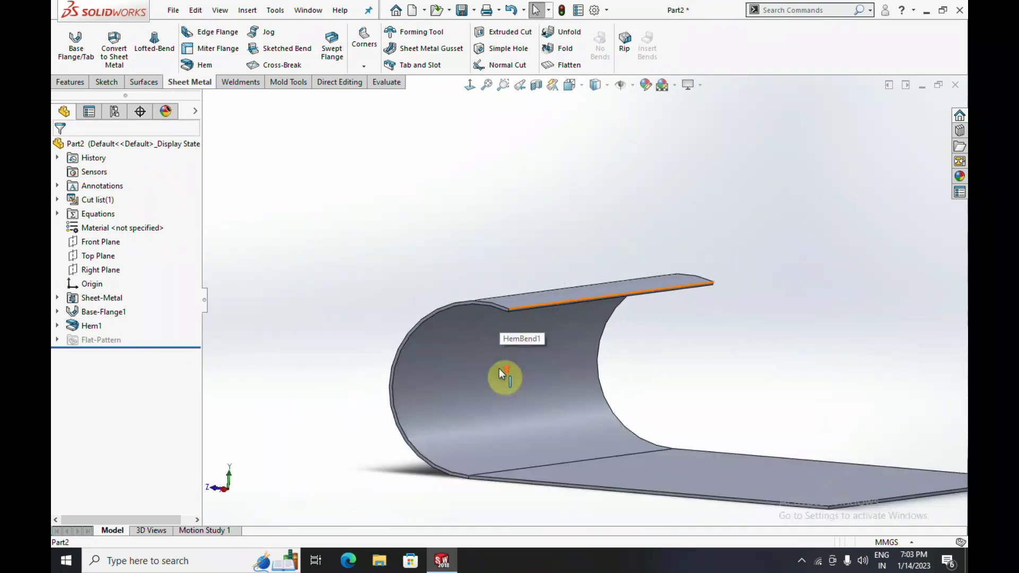
{"action": "scroll", "coordinate": [501, 375], "scroll_direction": "up", "scroll_amount": 2}
{"action": "middle_click_drag", "start_coordinate": [580, 371], "coordinate": [586, 393]}
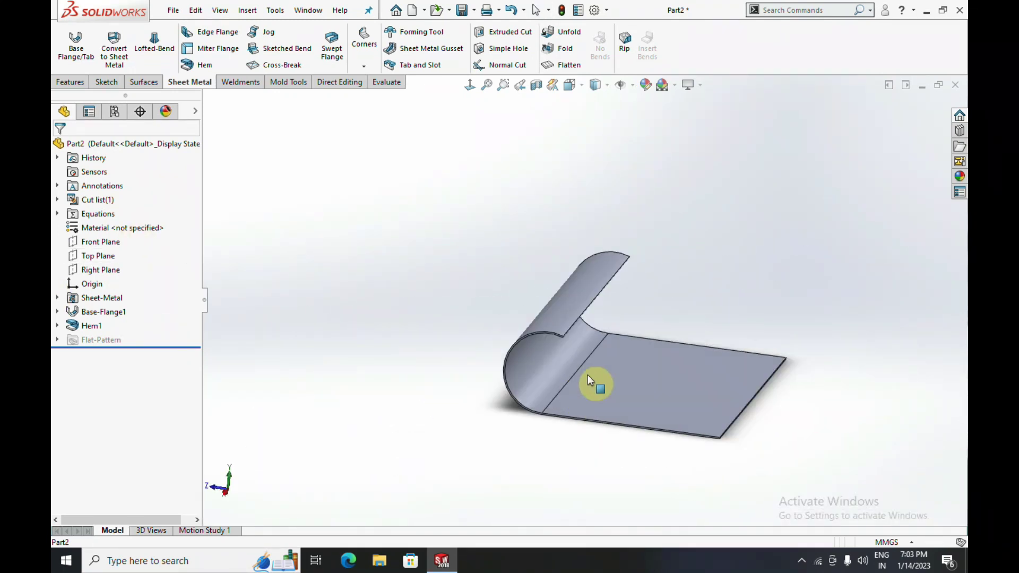